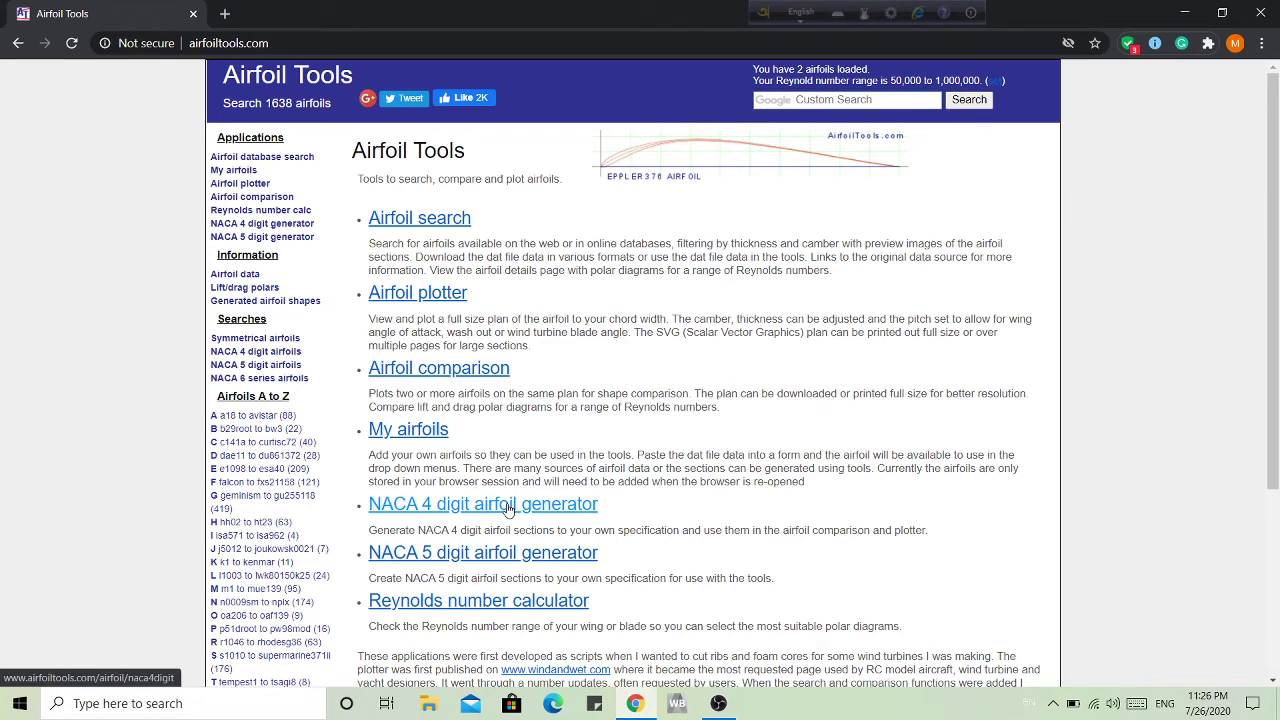
Plot a NACA 5412 airfoil in the NACA 4 digit airfoil generator with max camber 5%, and enable the closed trailing edge option.
left_click(508, 508)
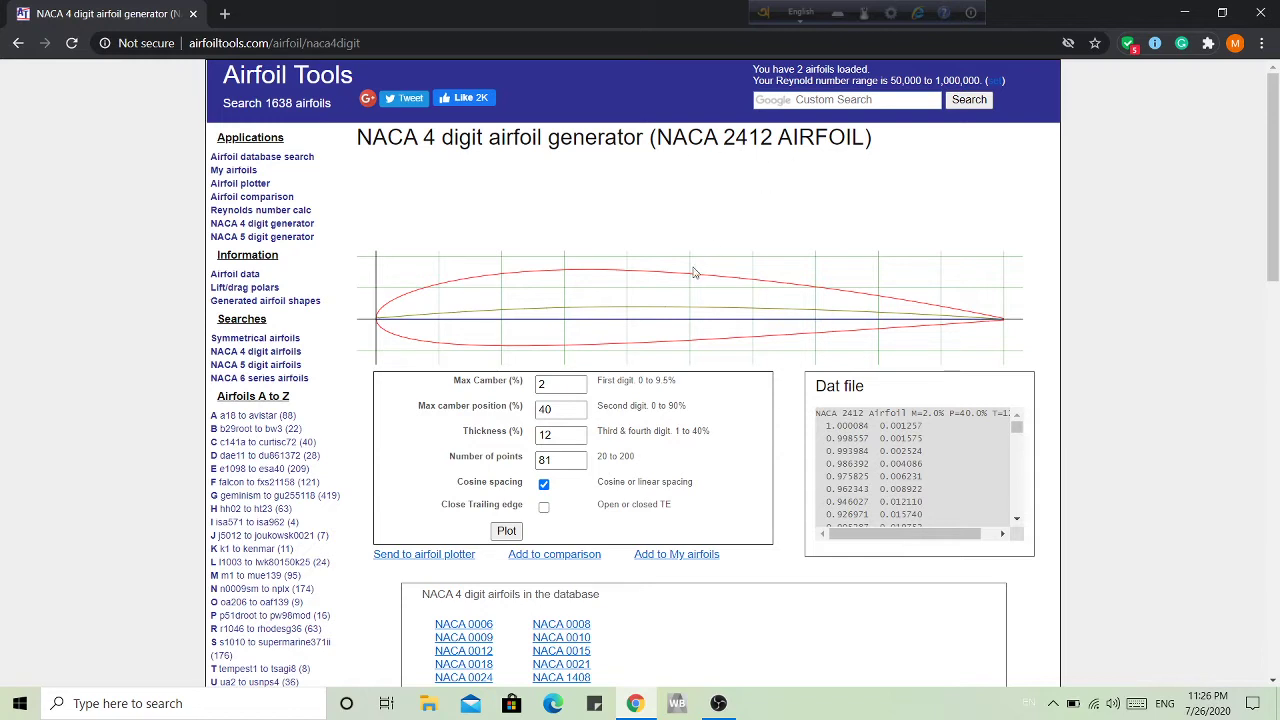
left_click(550, 384)
key("BackSpace")
left_click(519, 535)
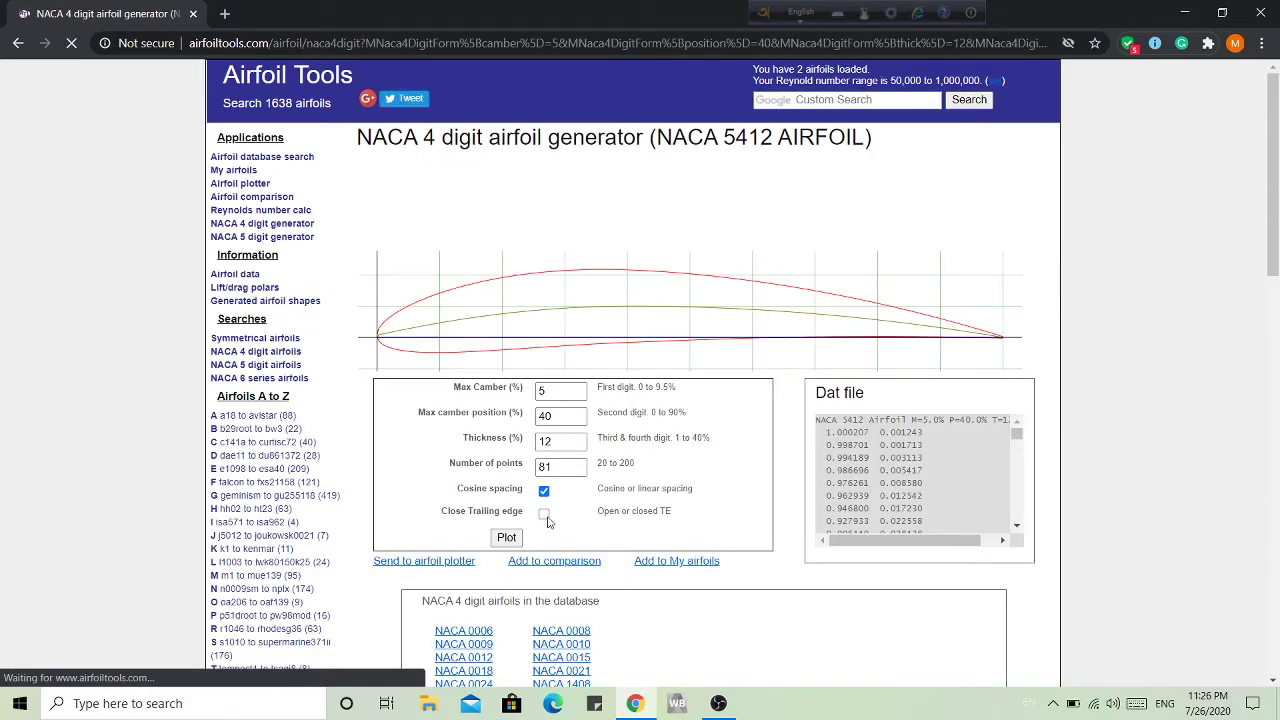
left_click(544, 515)
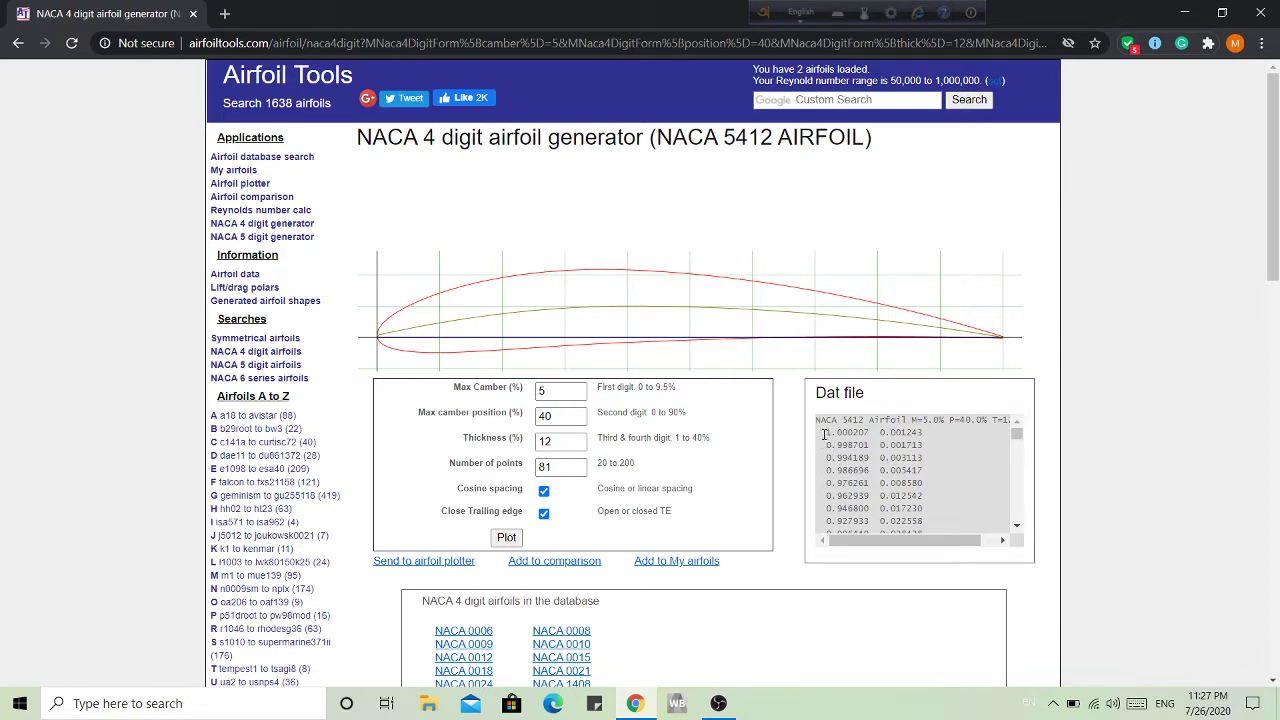
Copy all the coordinate rows of the NACA 5412 Dat file, leaving out the header line.
left_click_drag(824, 433, 926, 546)
right_click(874, 470)
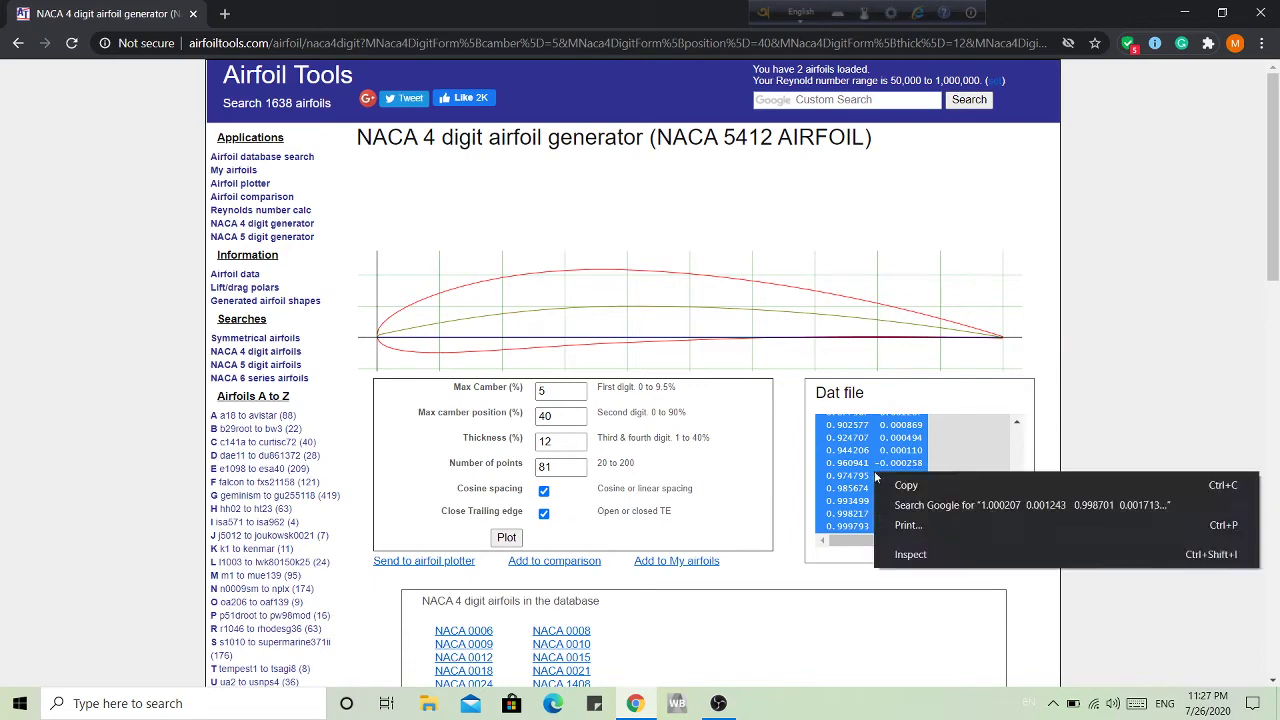
left_click(906, 485)
Switch to Excel 2016, create a blank workbook and paste the copied airfoil coordinates starting at cell A1.
left_click(249, 700)
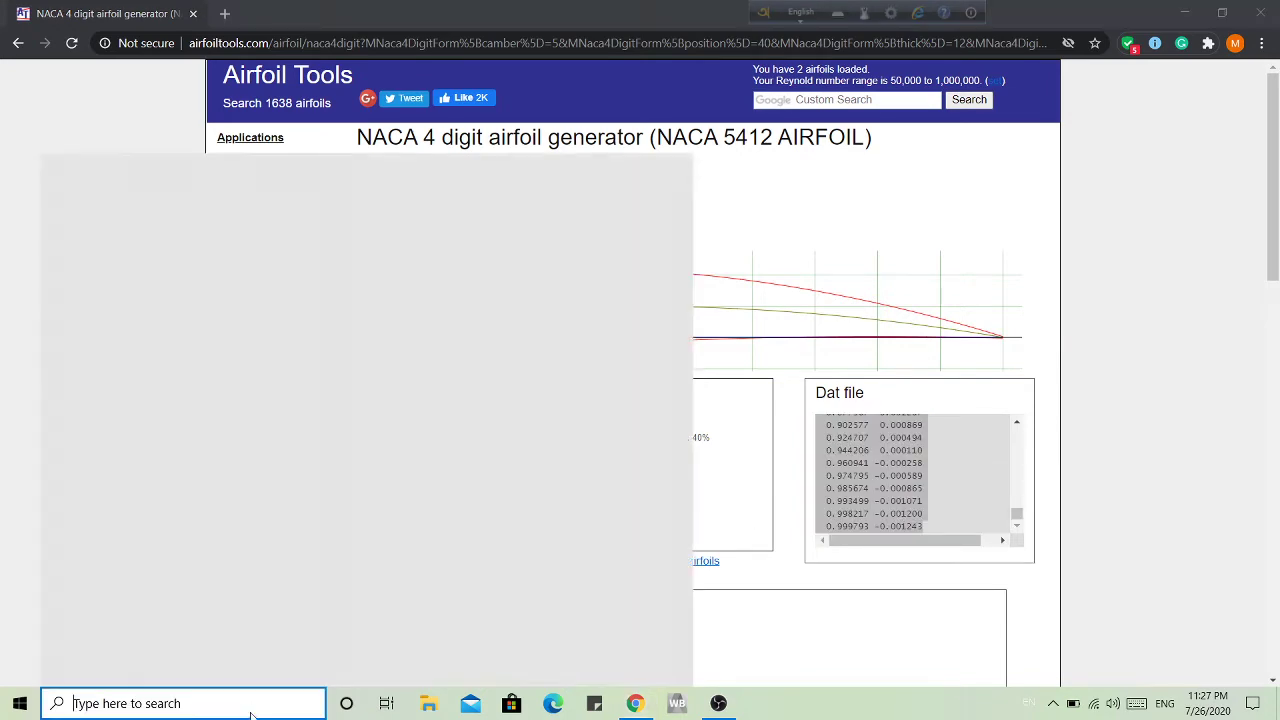
type("excel")
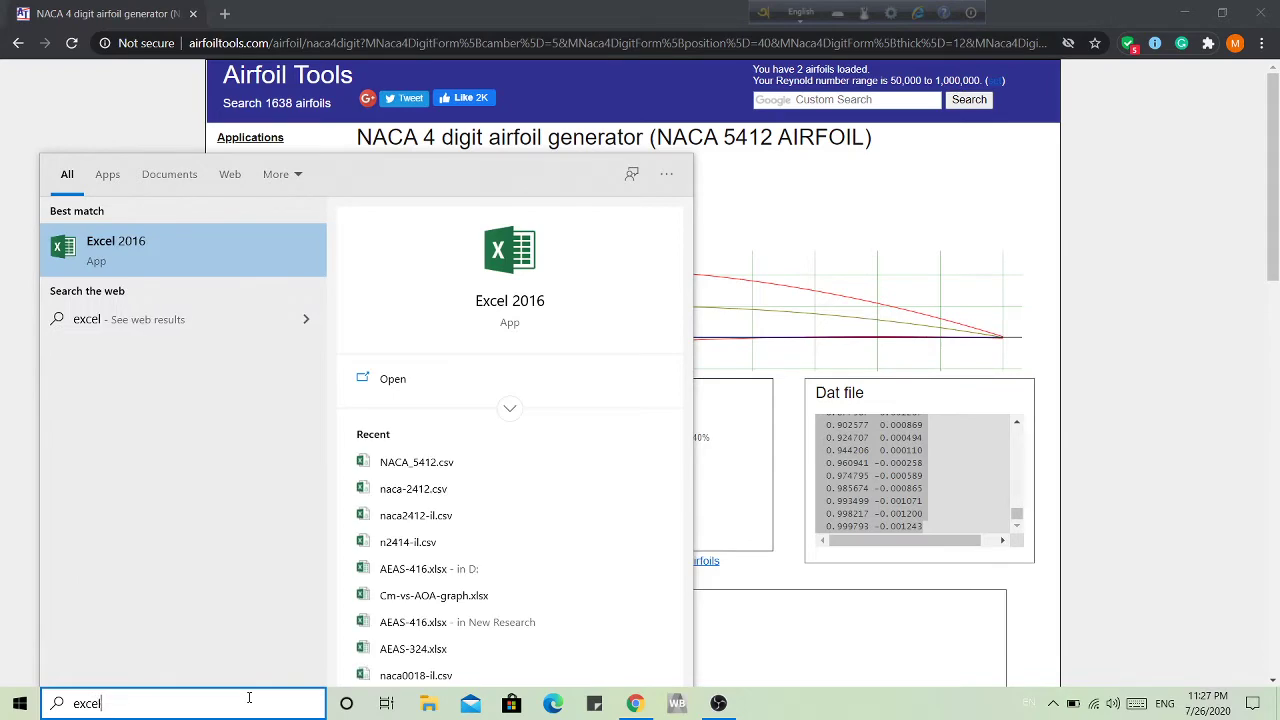
key("Return")
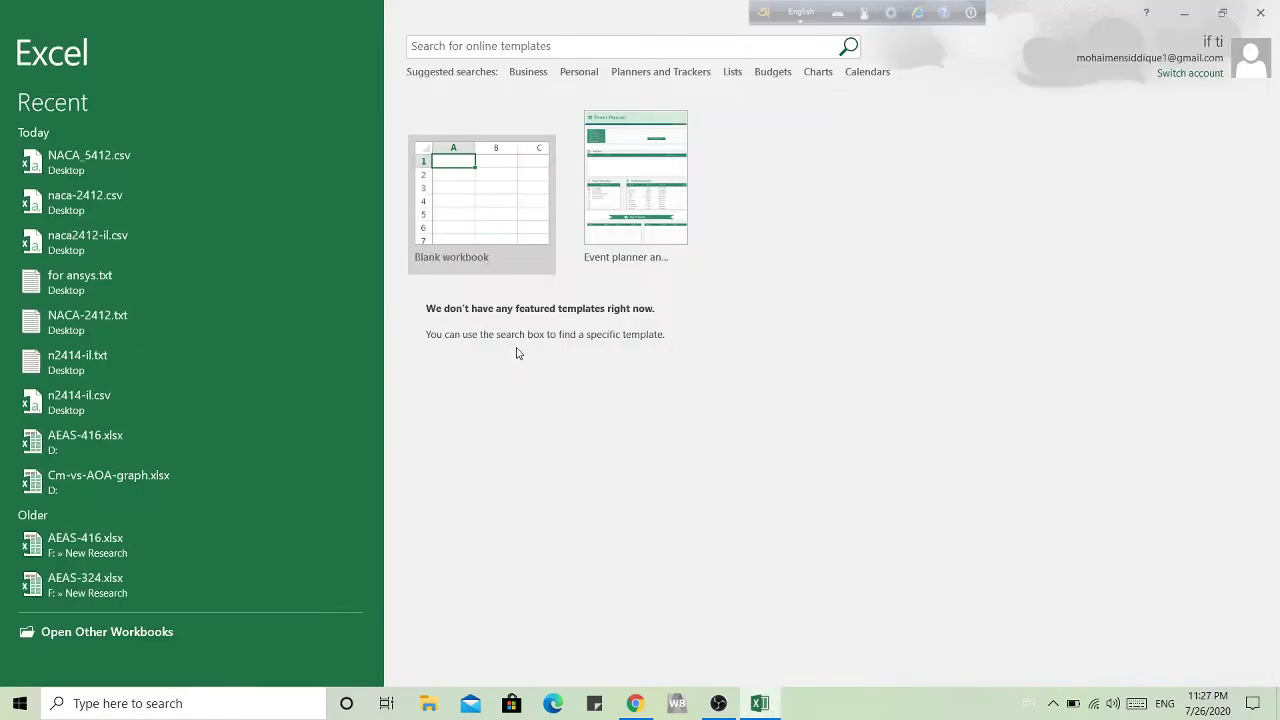
left_click(466, 214)
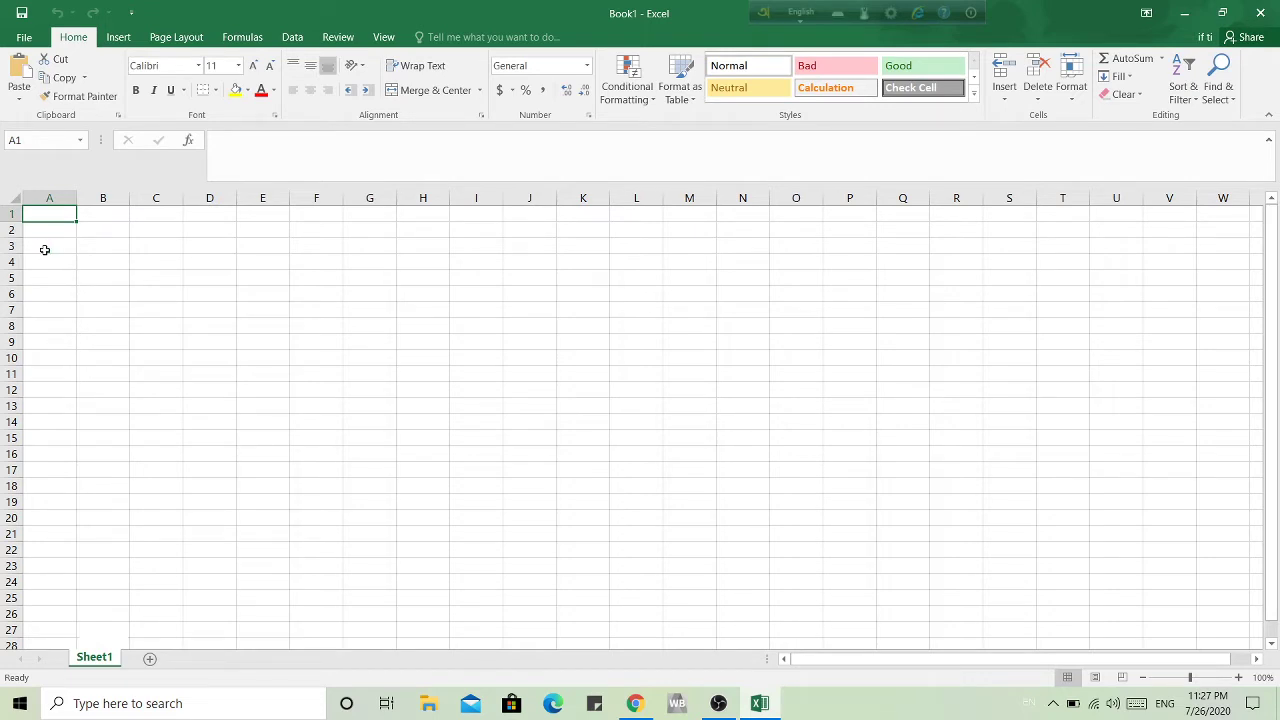
key("ctrl+v")
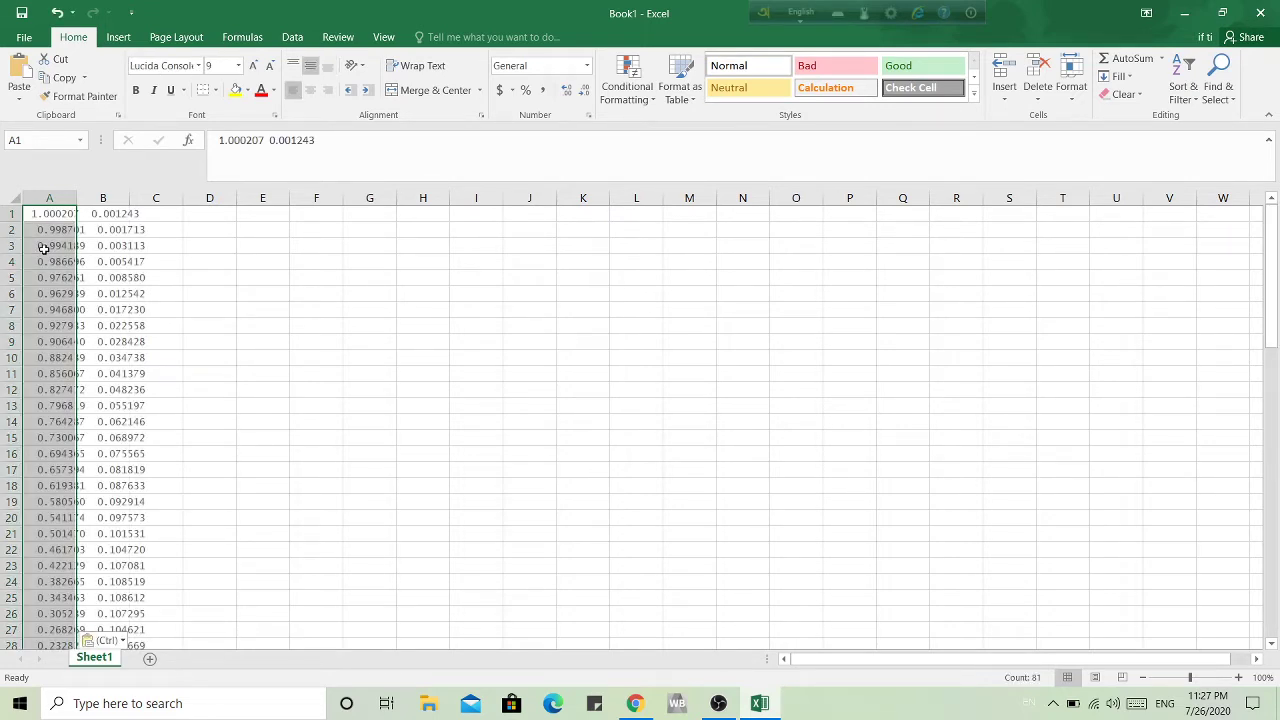
Try to shift the second coordinate values over by cutting column B and pasting it into column C.
left_click(102, 198)
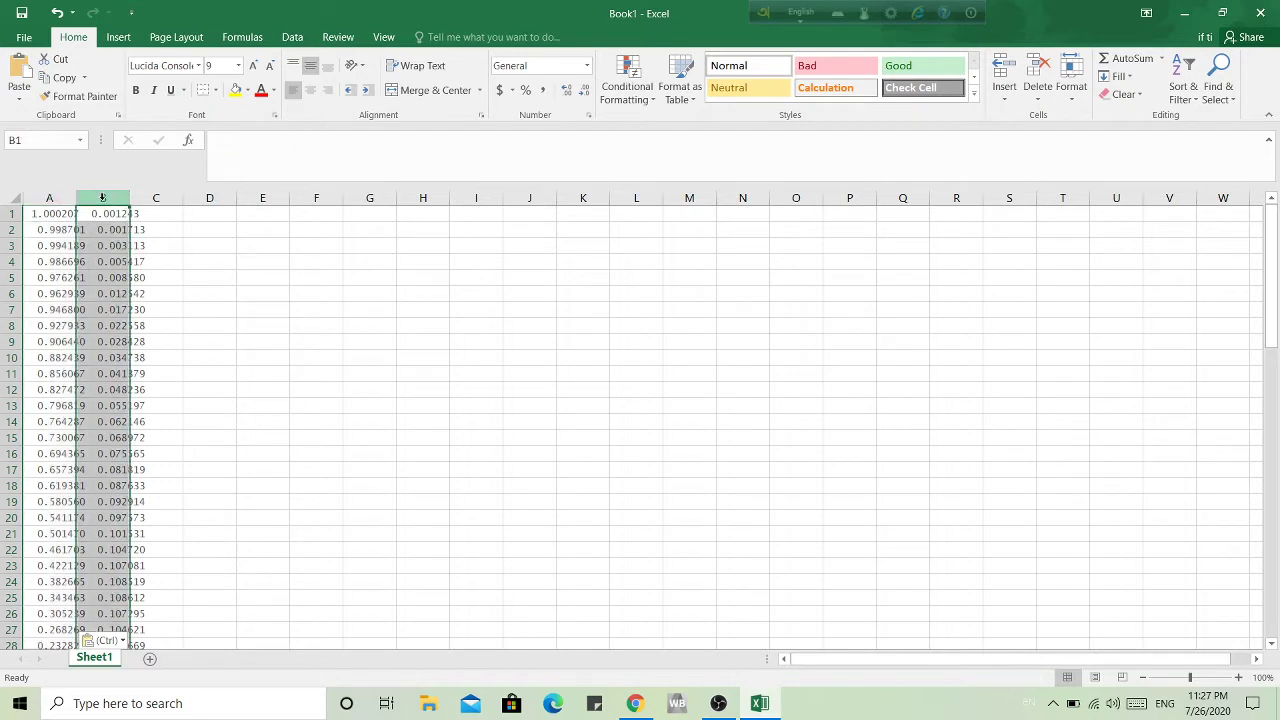
mouse_move(102, 198)
left_mouse_down()
mouse_move(158, 196)
mouse_move(96, 193)
left_mouse_up()
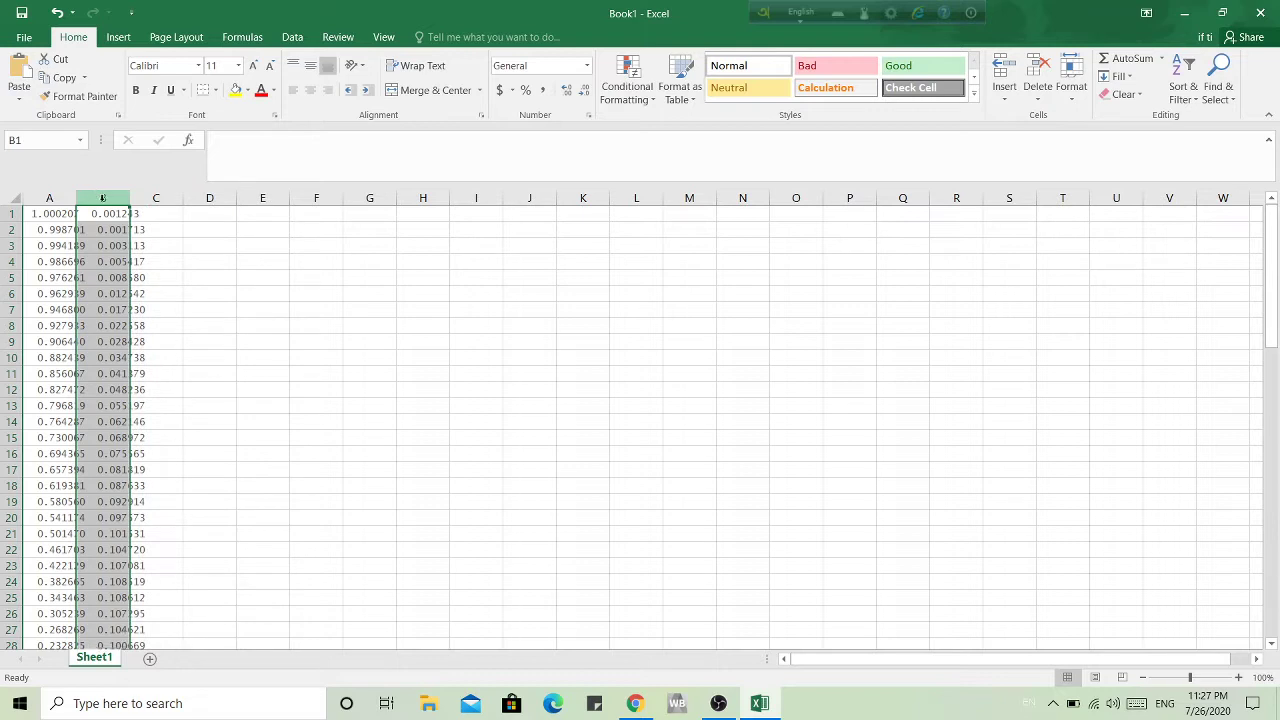
right_click(102, 198)
left_click(118, 212)
left_click(155, 196)
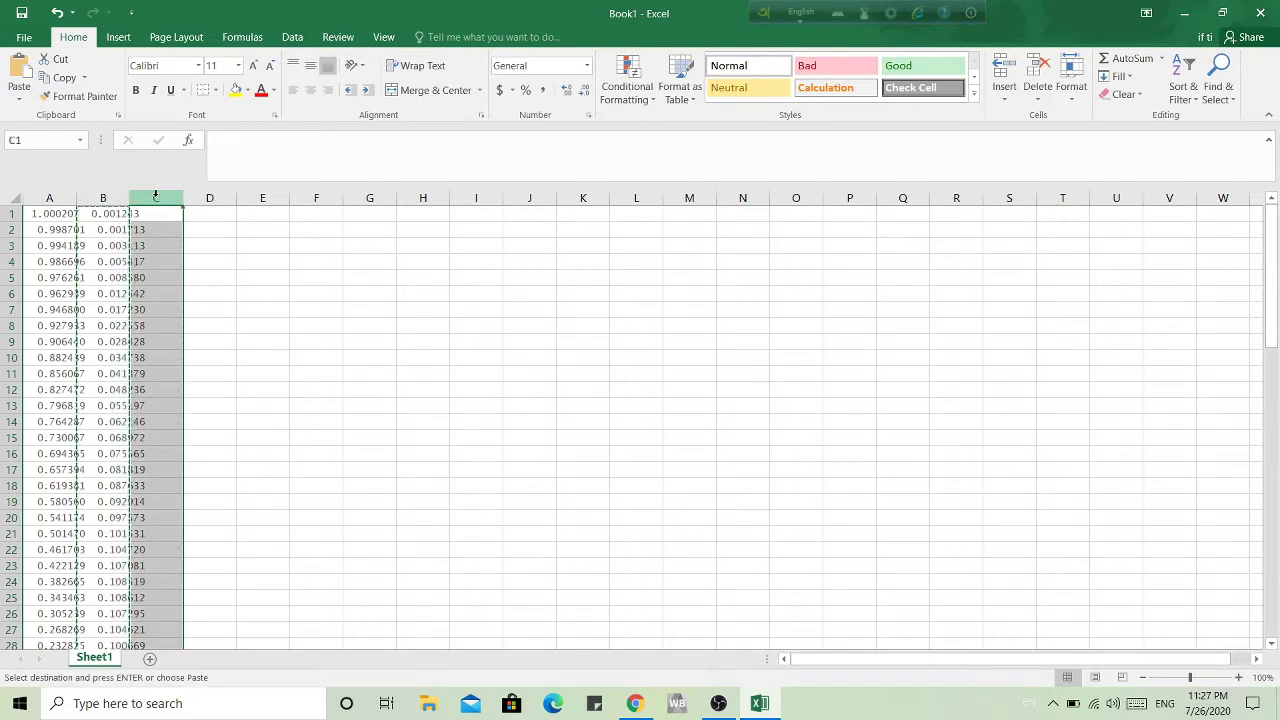
right_click(155, 196)
left_click(191, 267)
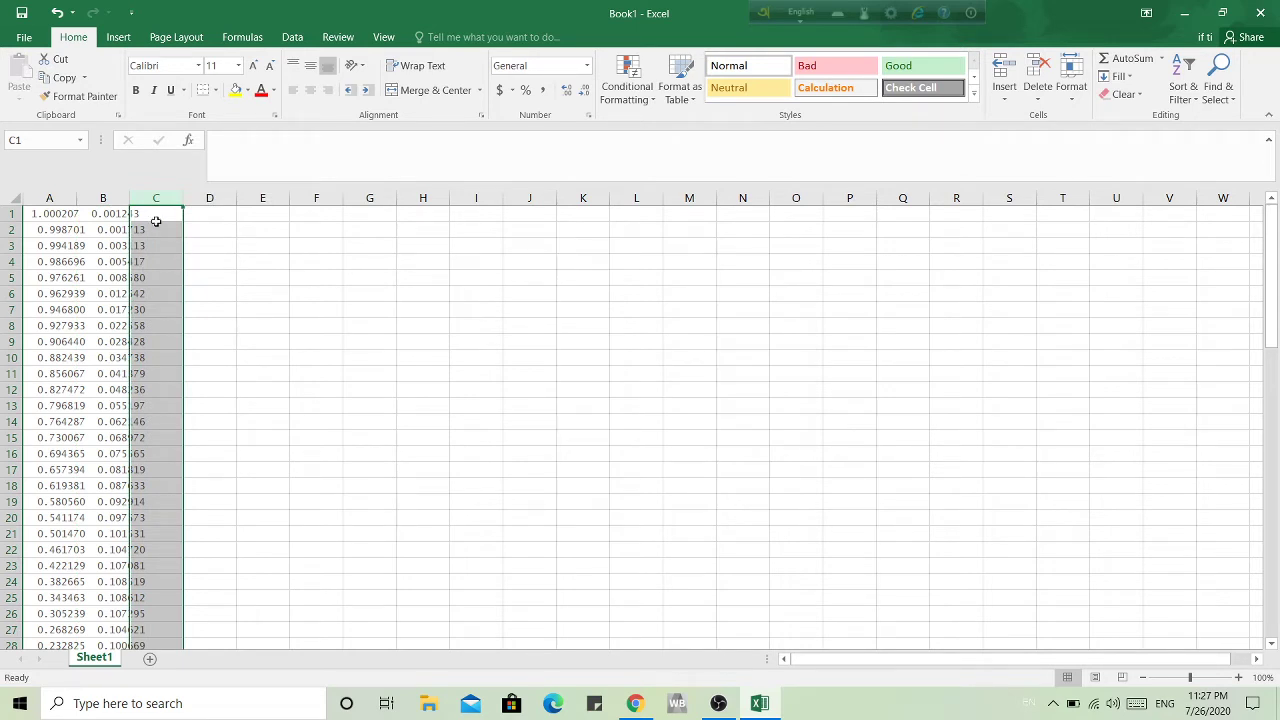
Retry moving column B into column C with another cut and paste.
left_click(100, 198)
right_click(100, 198)
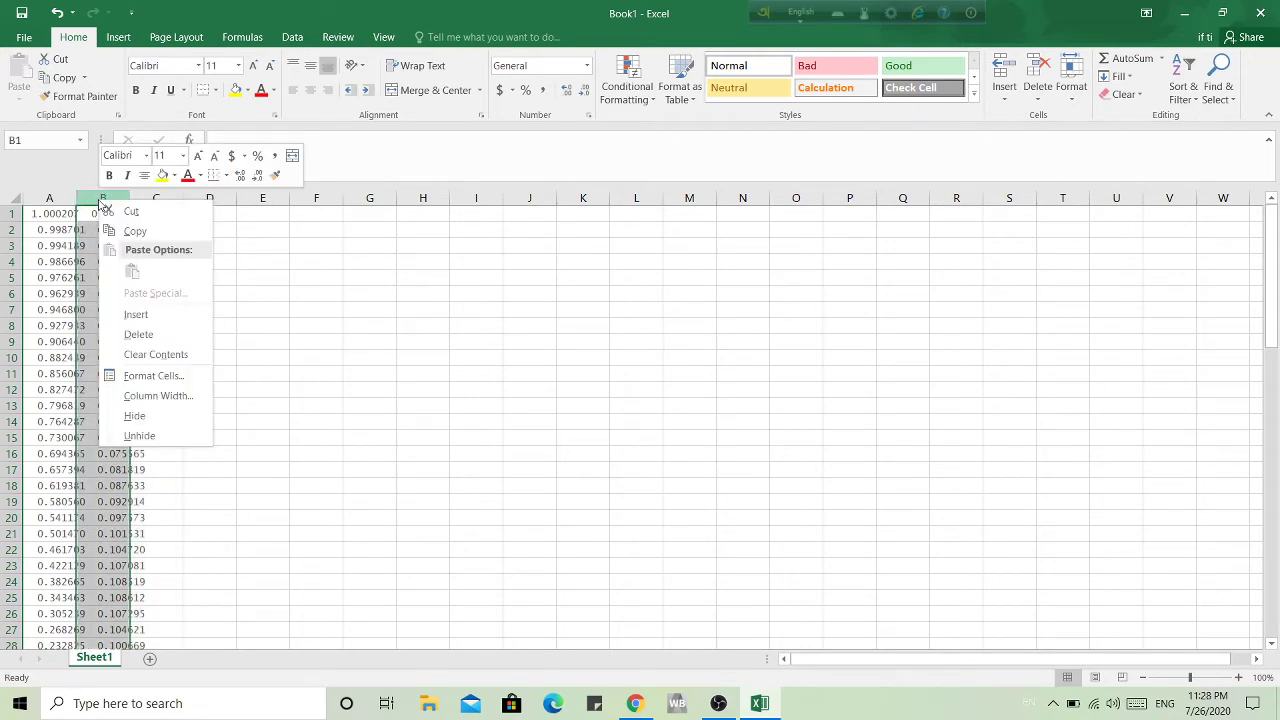
left_click(125, 209)
left_click(157, 198)
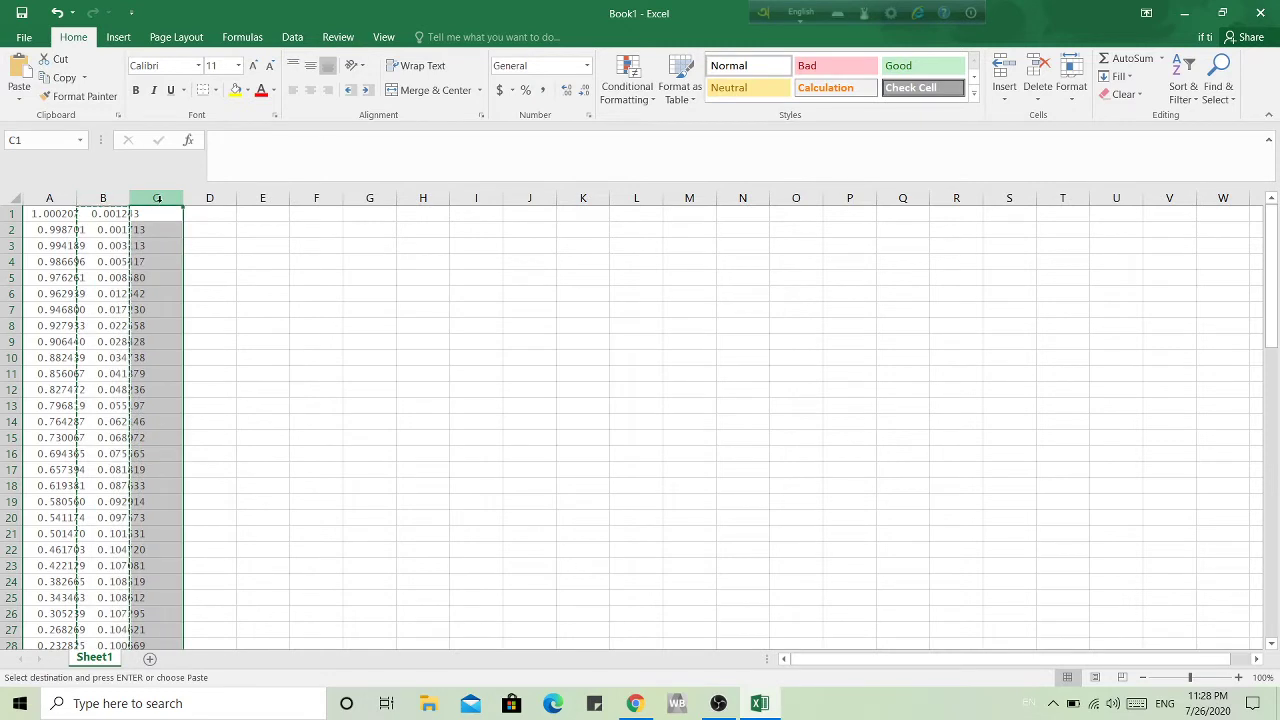
right_click(158, 200)
left_click(193, 275)
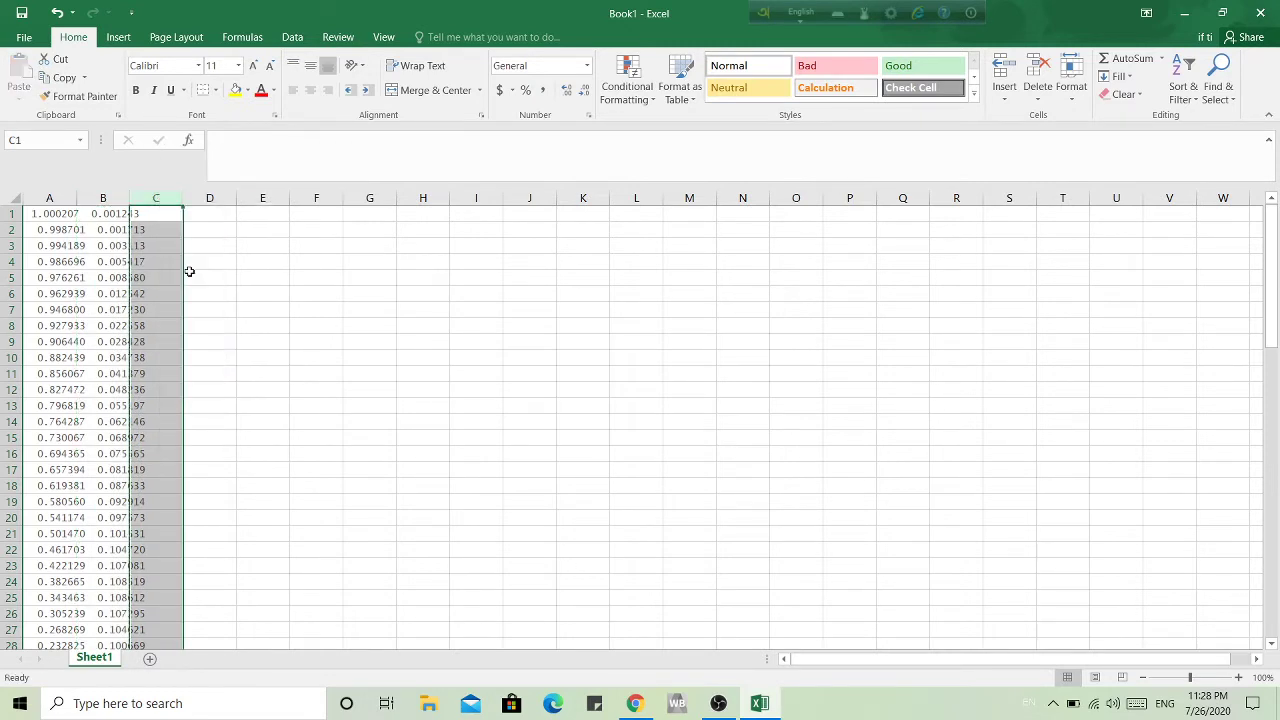
Cut column B once more, target column C as the destination, and cancel the pending cut.
left_click(74, 199)
left_click(106, 199)
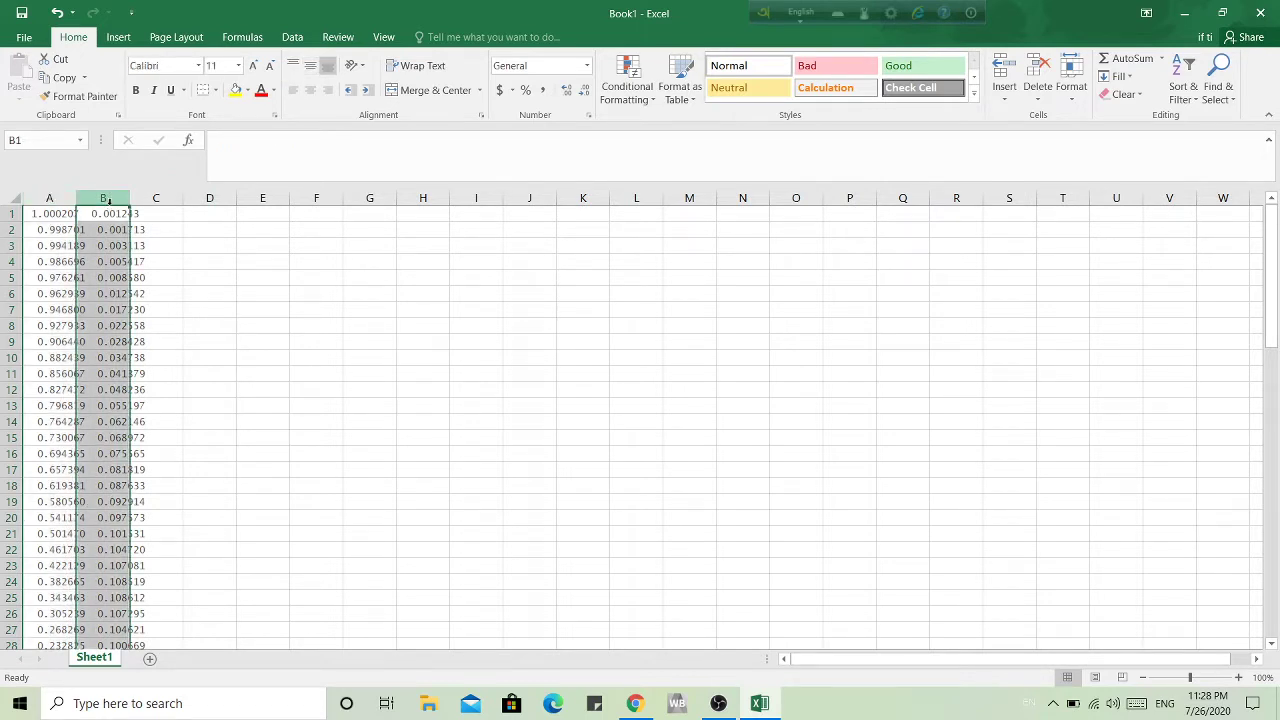
right_click(108, 201)
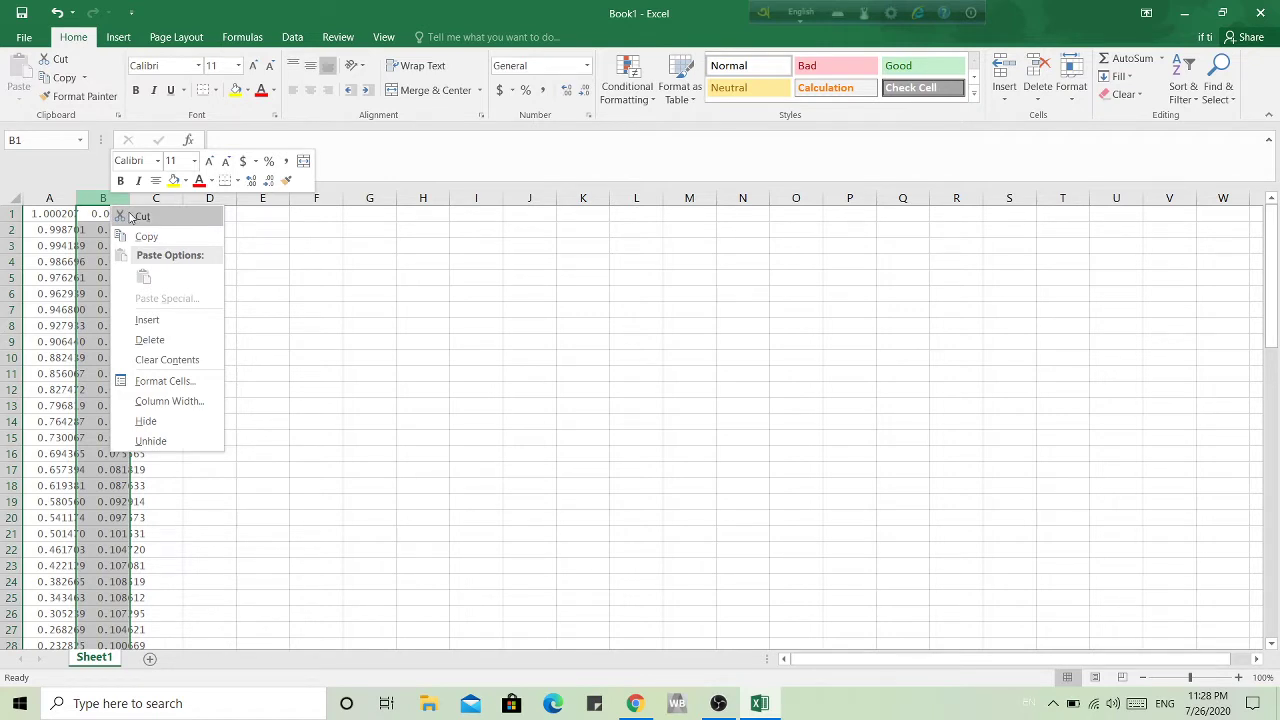
left_click(130, 217)
left_click(156, 199)
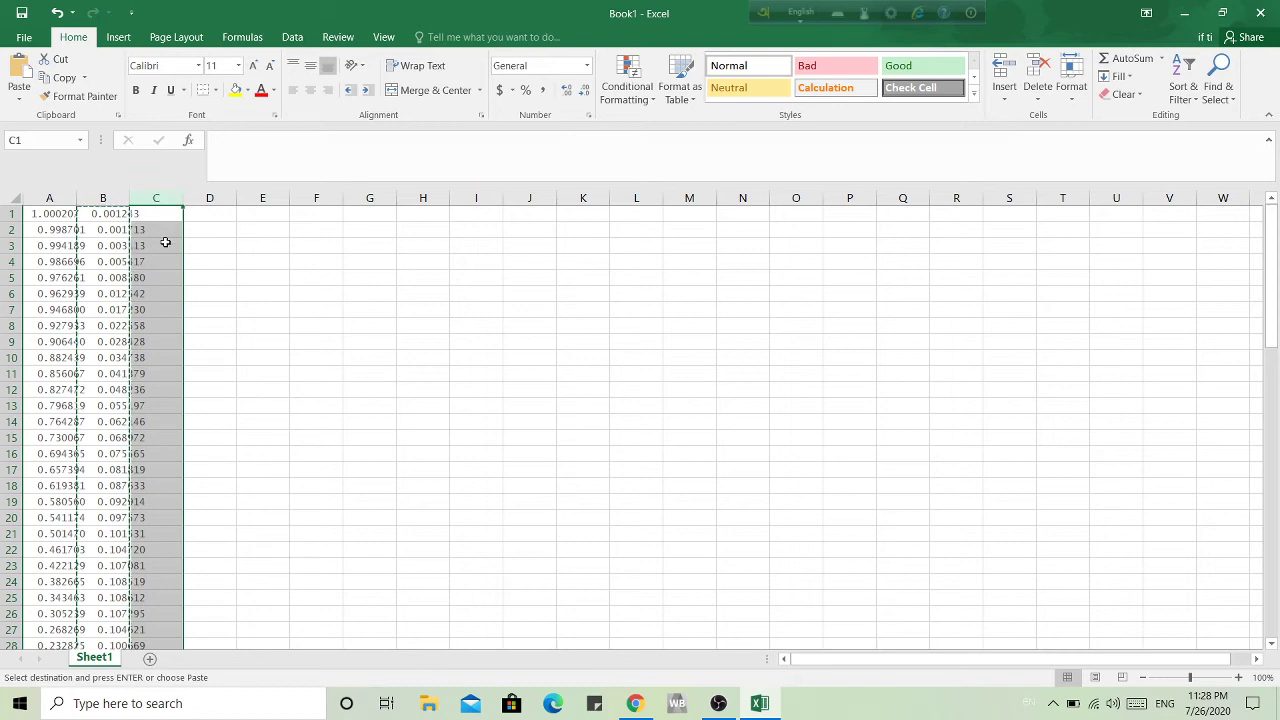
left_click(166, 216)
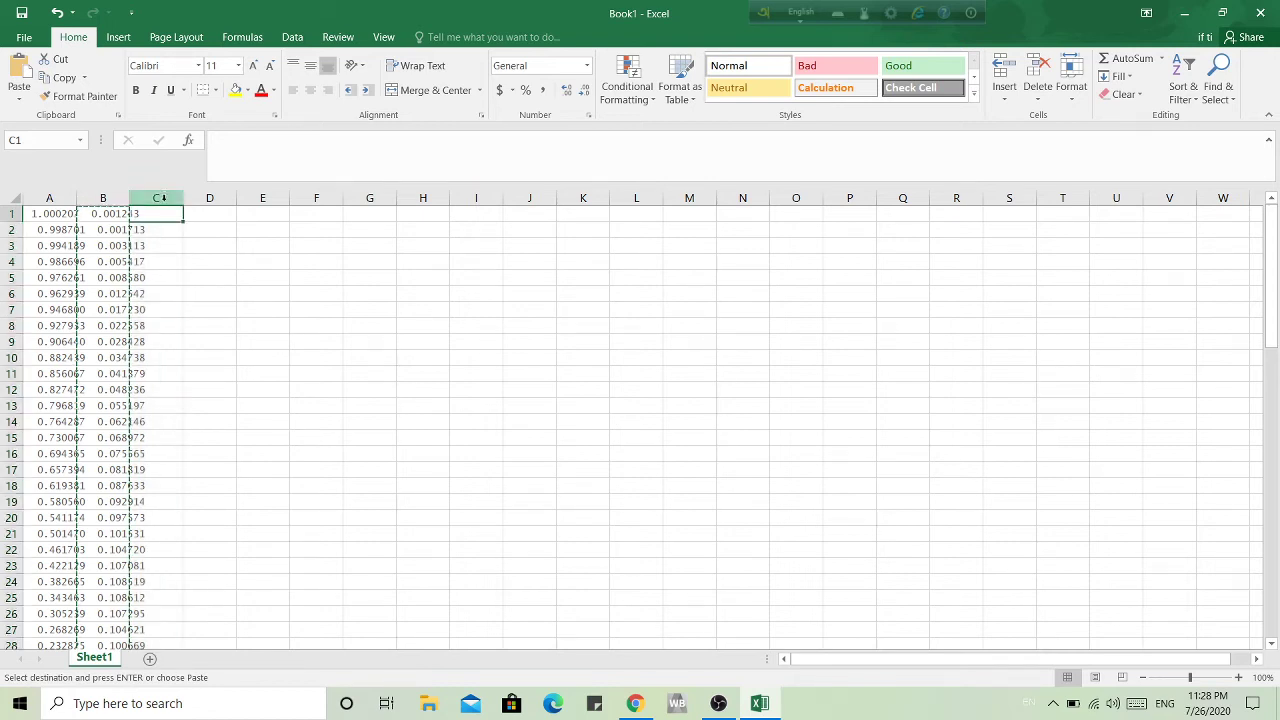
key("ctrl+space")
key("Escape")
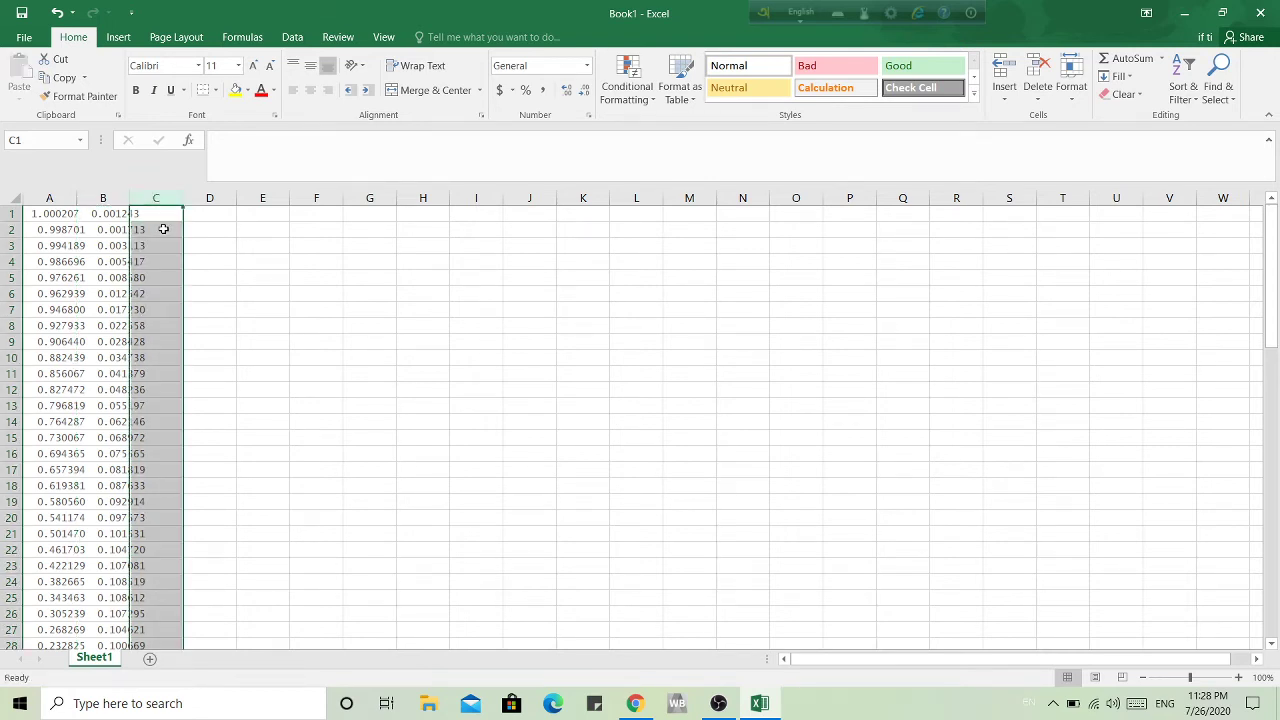
Check the selections of column A and cells B1:C1, and try again to cut column B into column C.
left_click(49, 198)
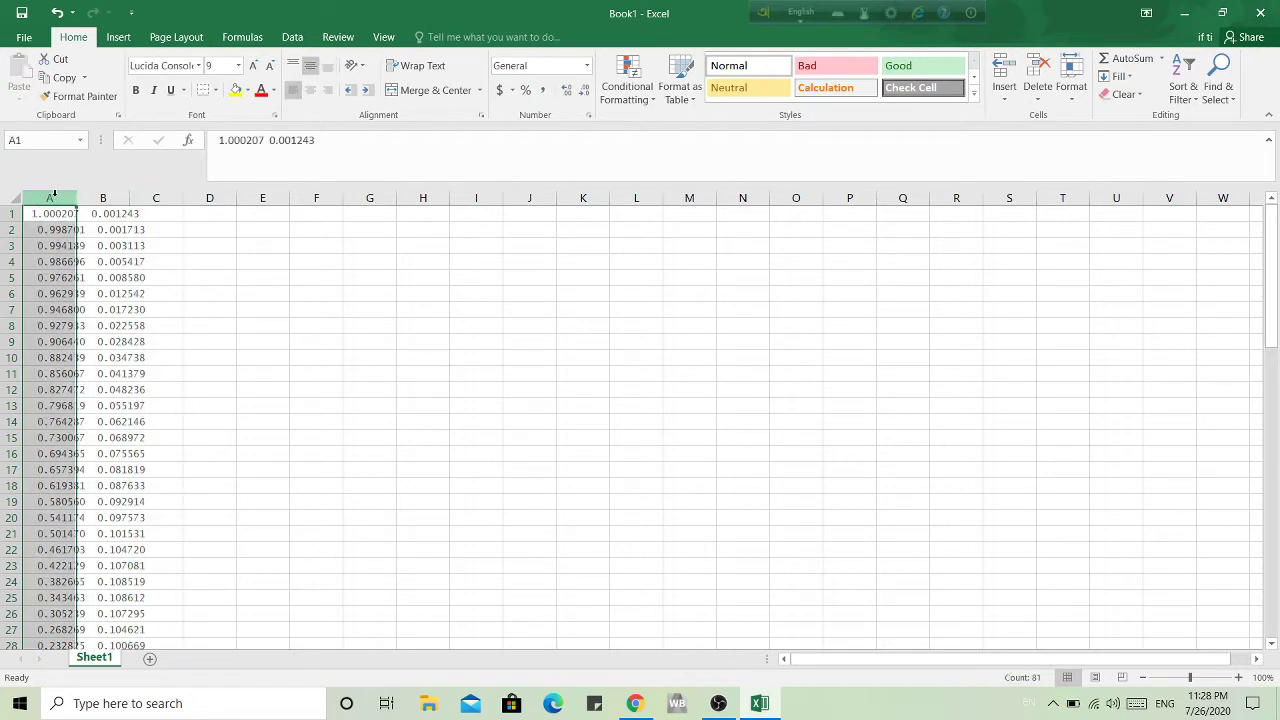
left_click(113, 214)
left_click_drag(128, 217, 137, 220)
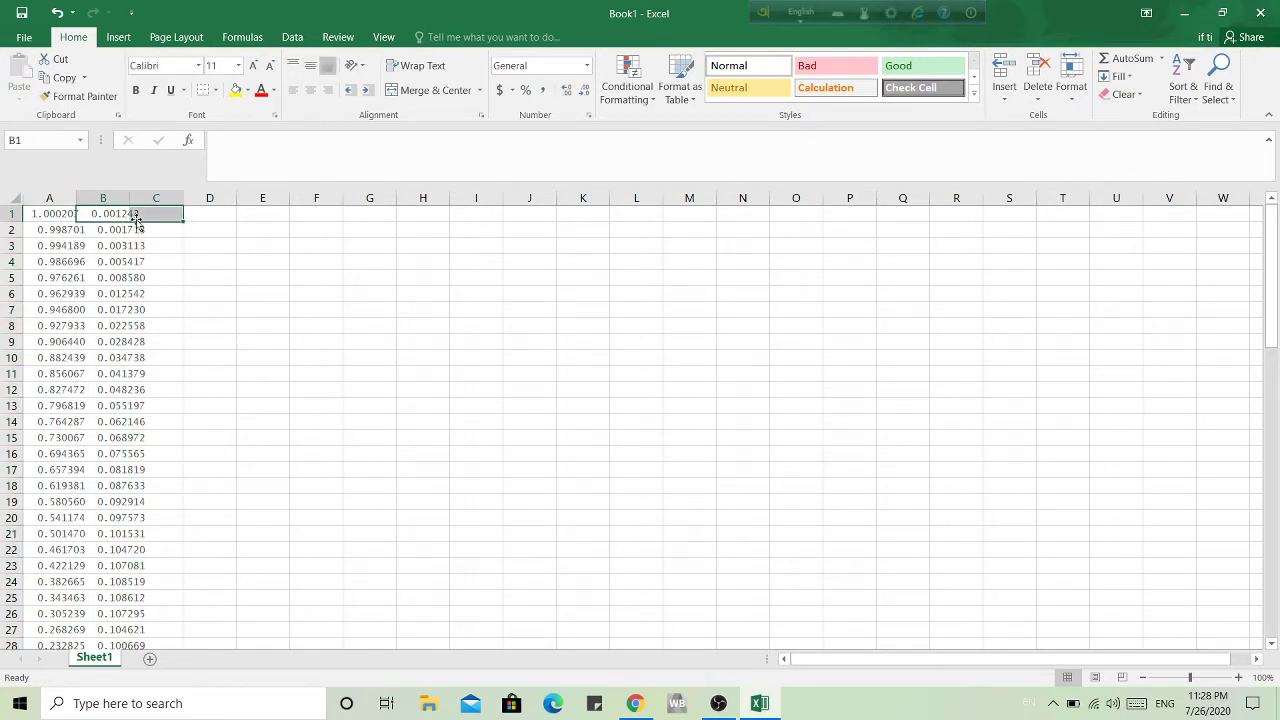
left_click(107, 198)
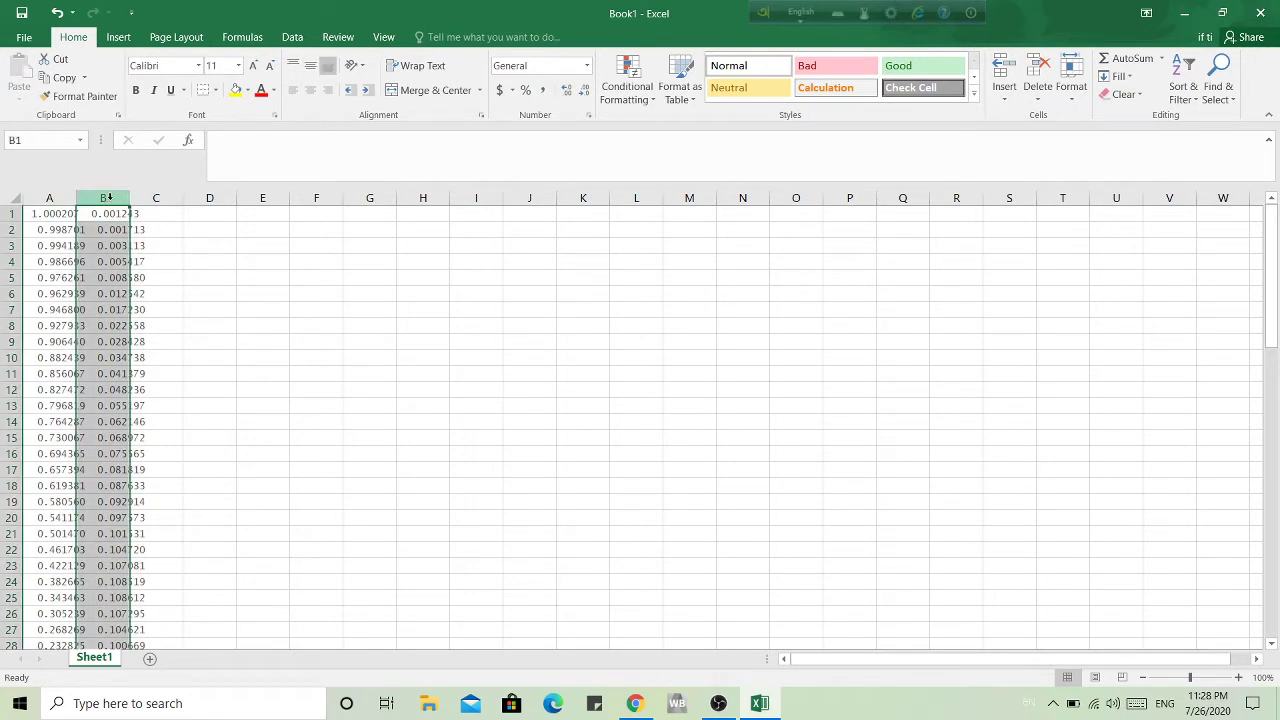
right_click(107, 198)
left_click(140, 209)
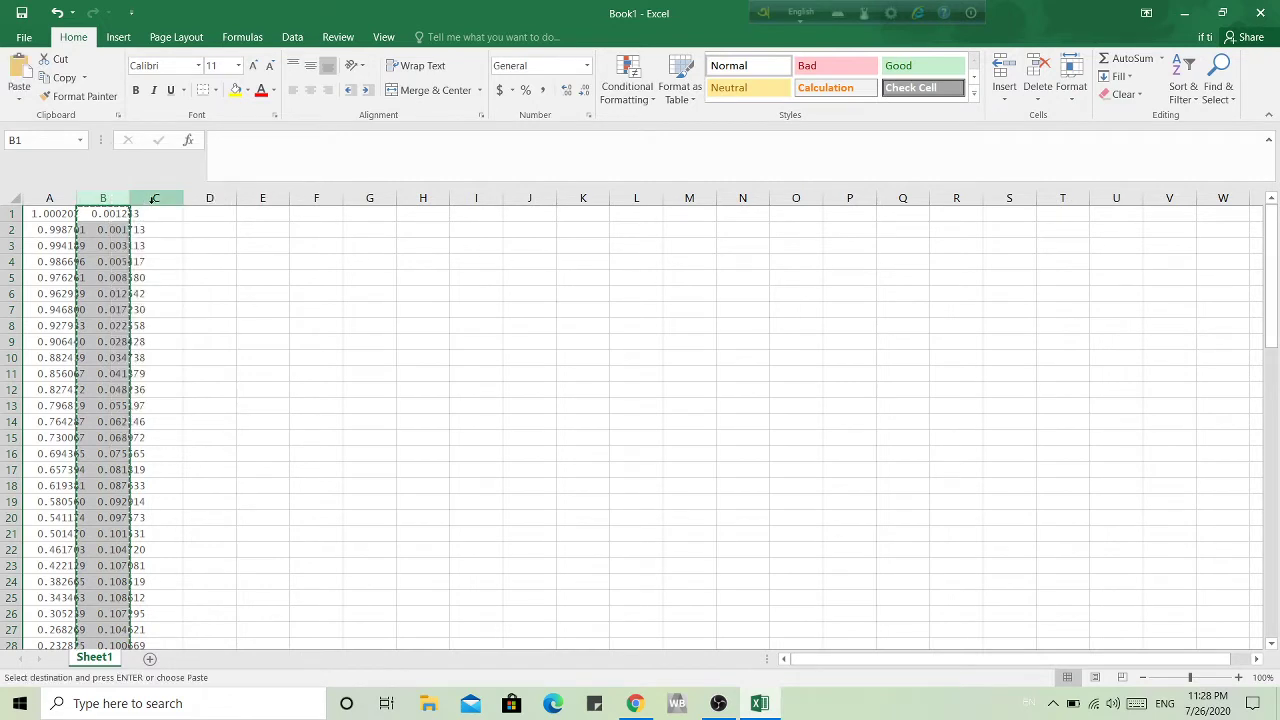
left_click(152, 199)
right_click(153, 200)
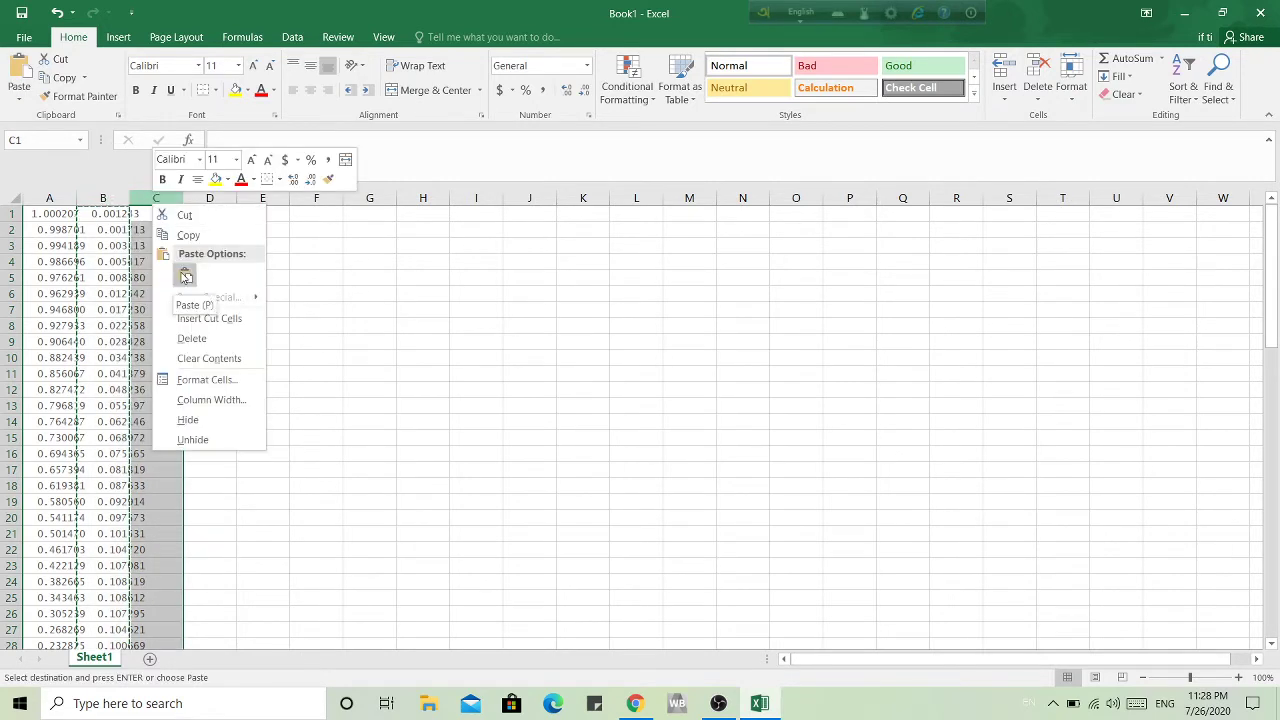
left_click(185, 276)
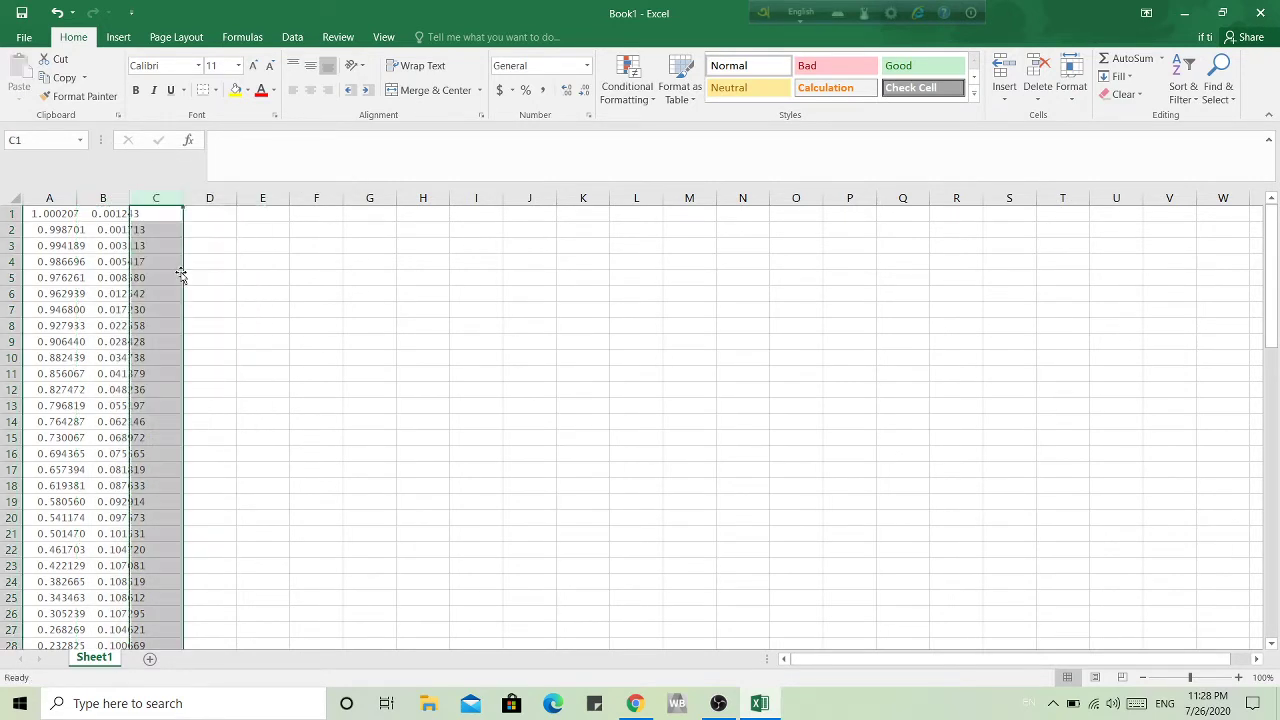
Move the coordinate data from column A to column B and enter 1 in cell A1.
left_click(44, 199)
right_click(44, 199)
left_click(77, 214)
left_click(103, 199)
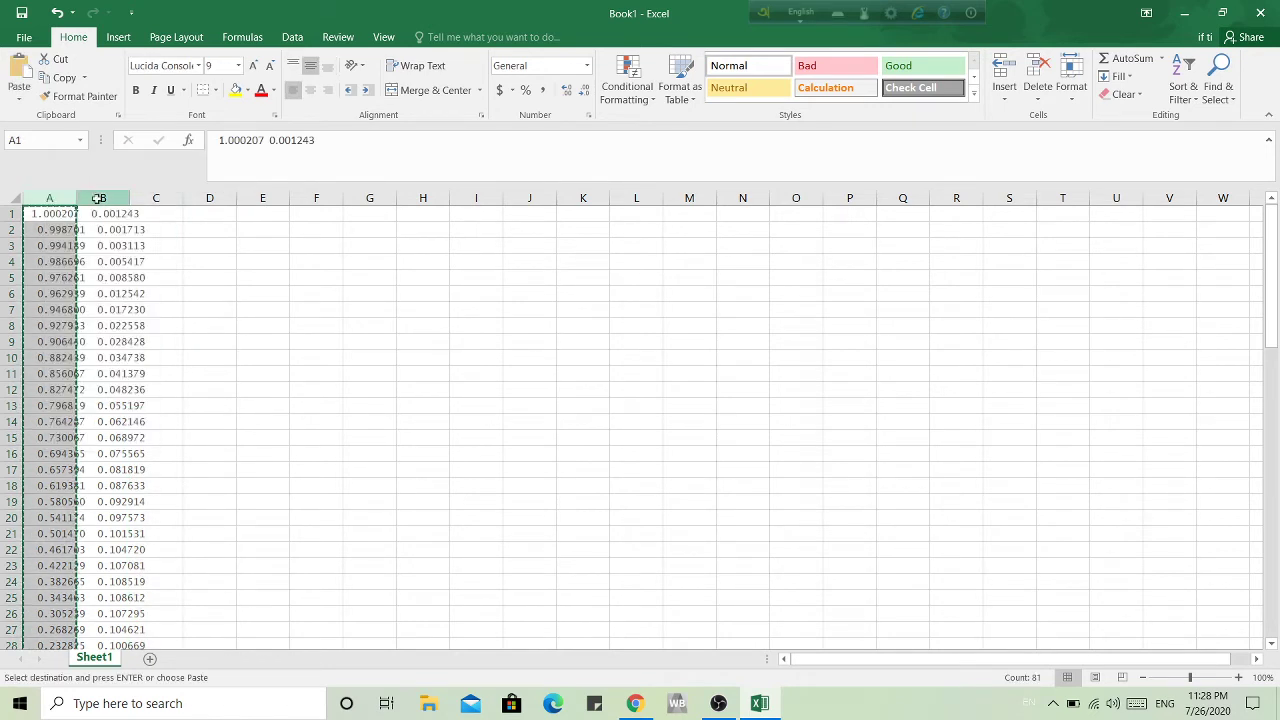
right_click(103, 199)
left_click(131, 270)
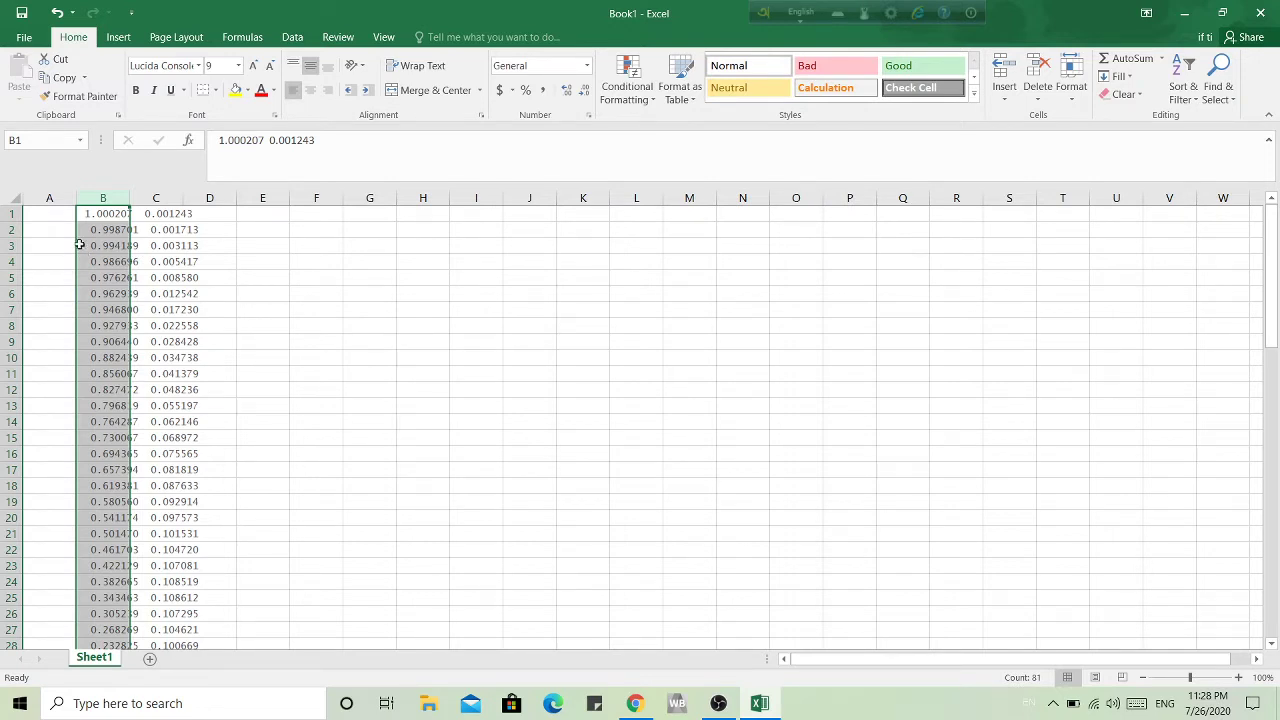
left_click(49, 215)
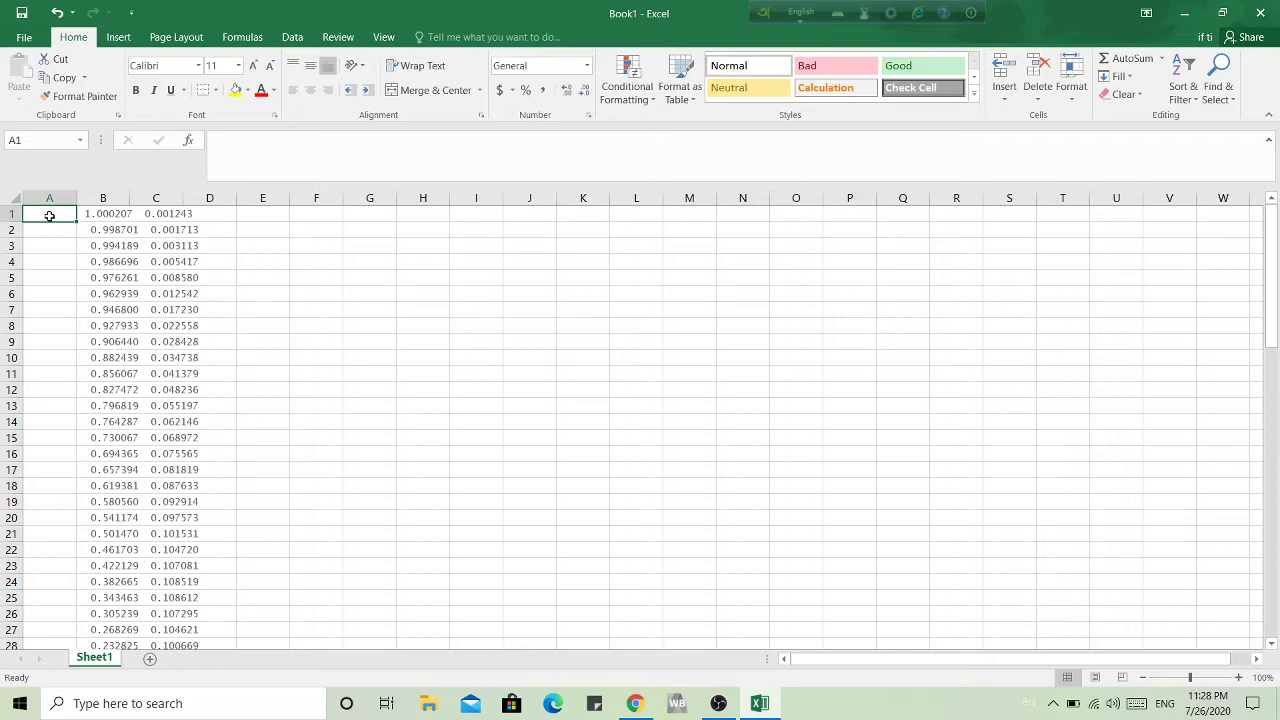
type("1")
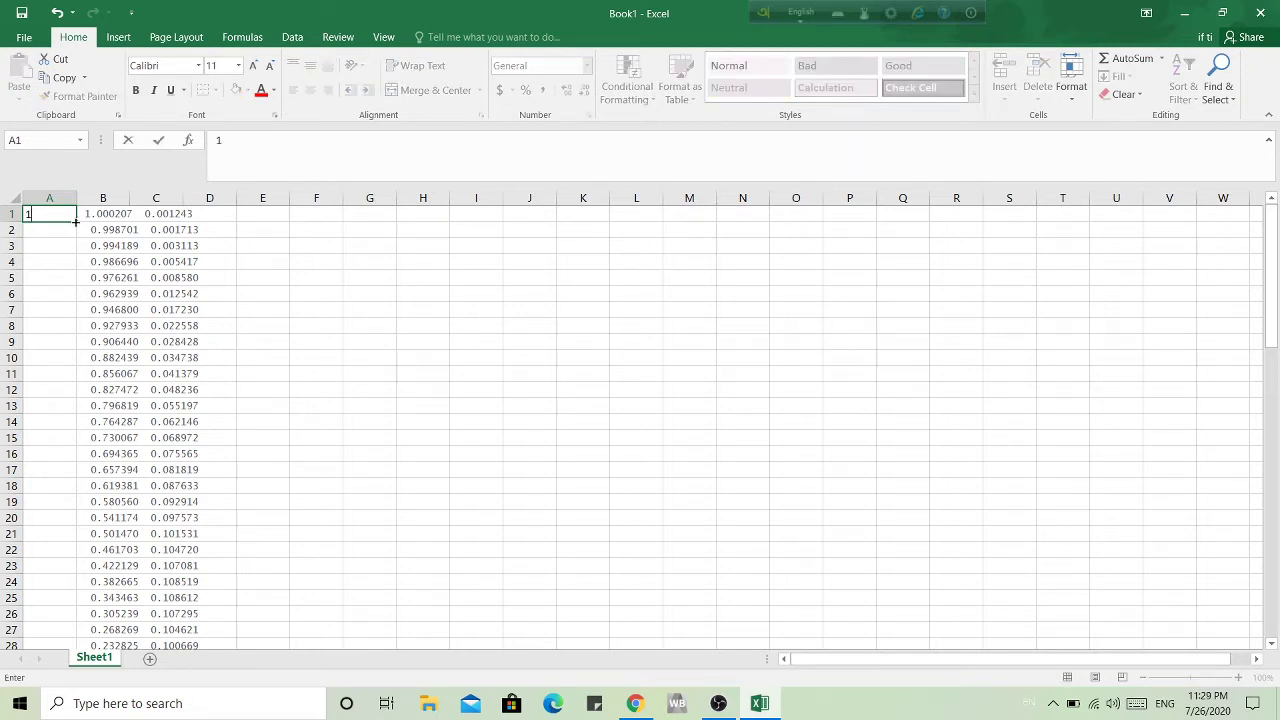
Try to move the second coordinate values by cutting column C and pasting it into column D.
left_click(156, 198)
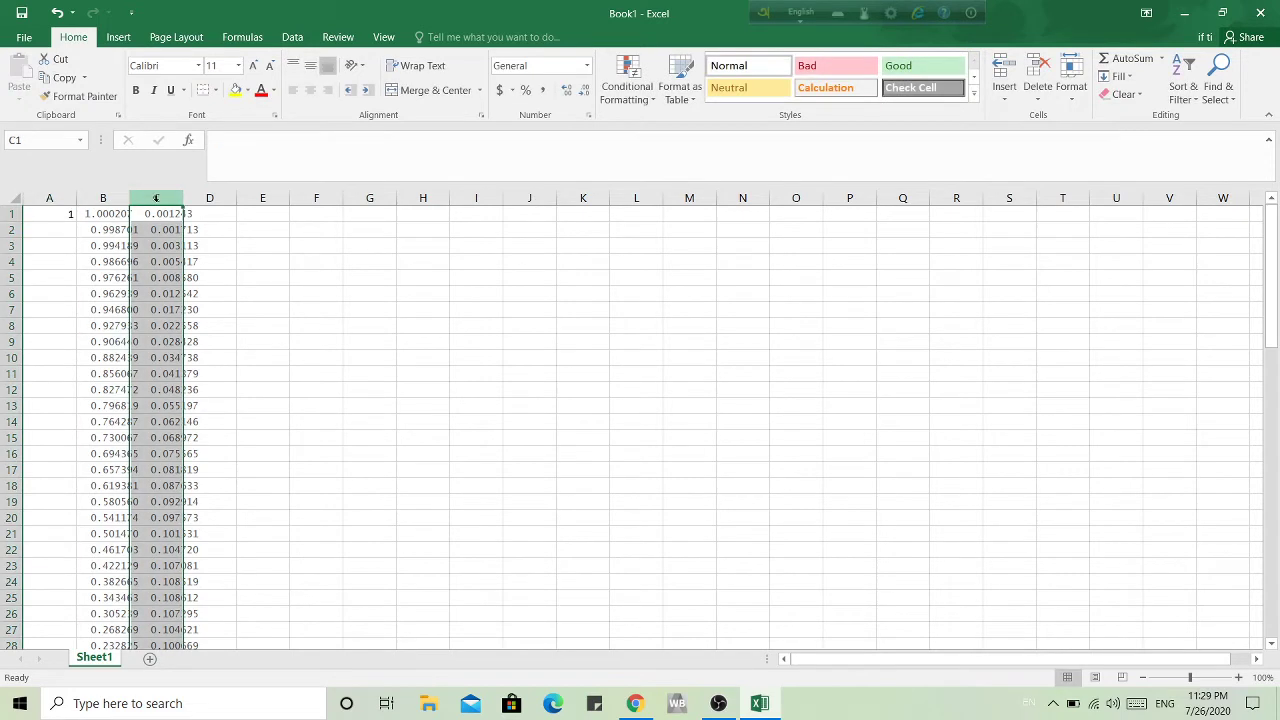
right_click(157, 199)
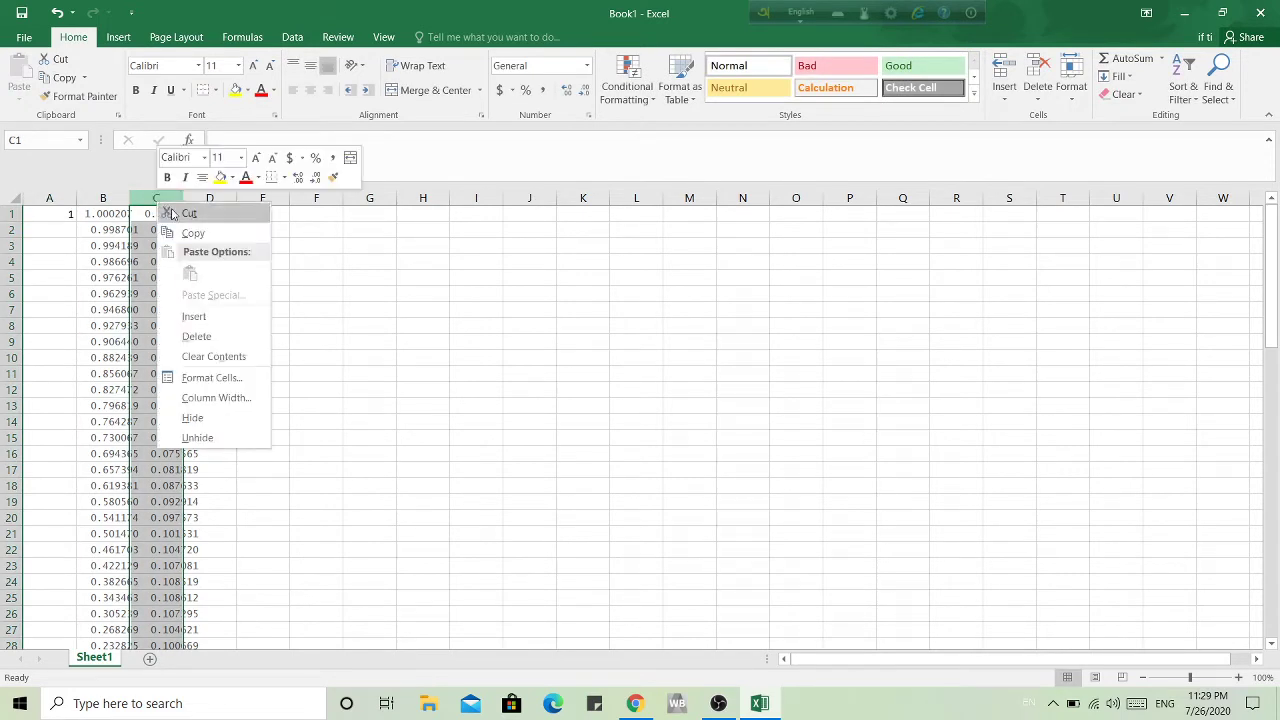
left_click(180, 212)
left_click(209, 199)
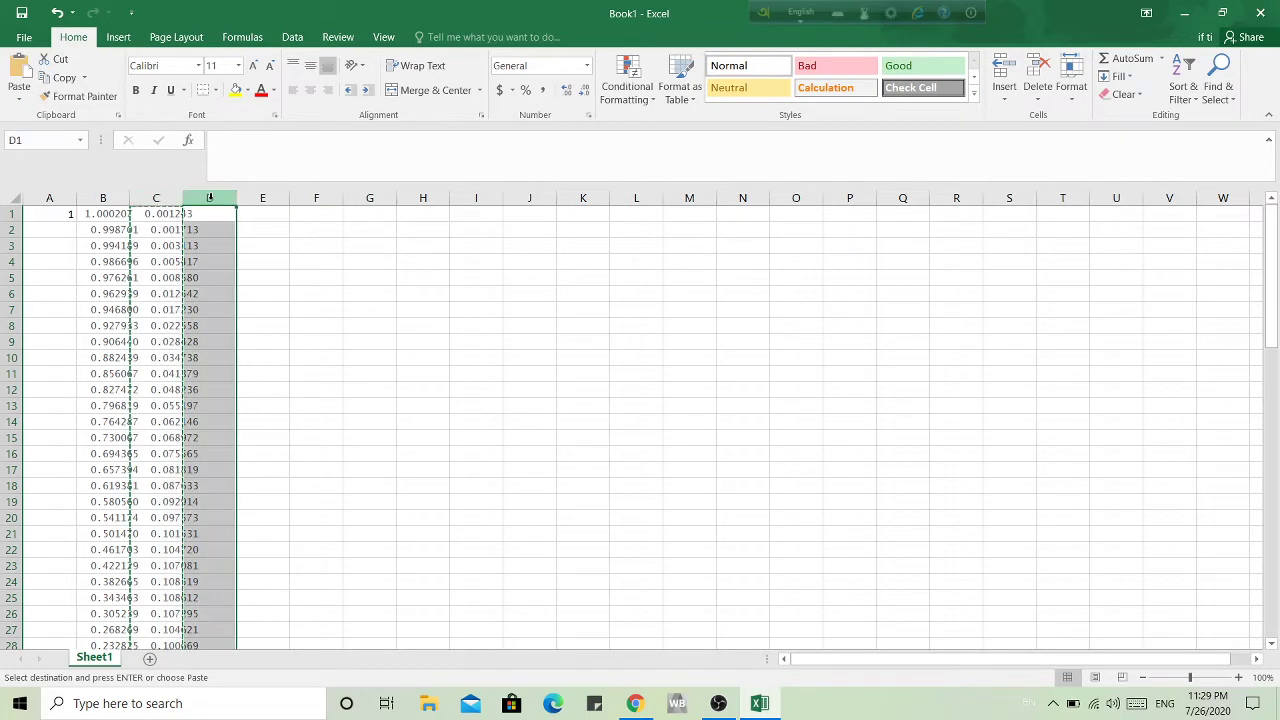
right_click(210, 200)
left_click(243, 270)
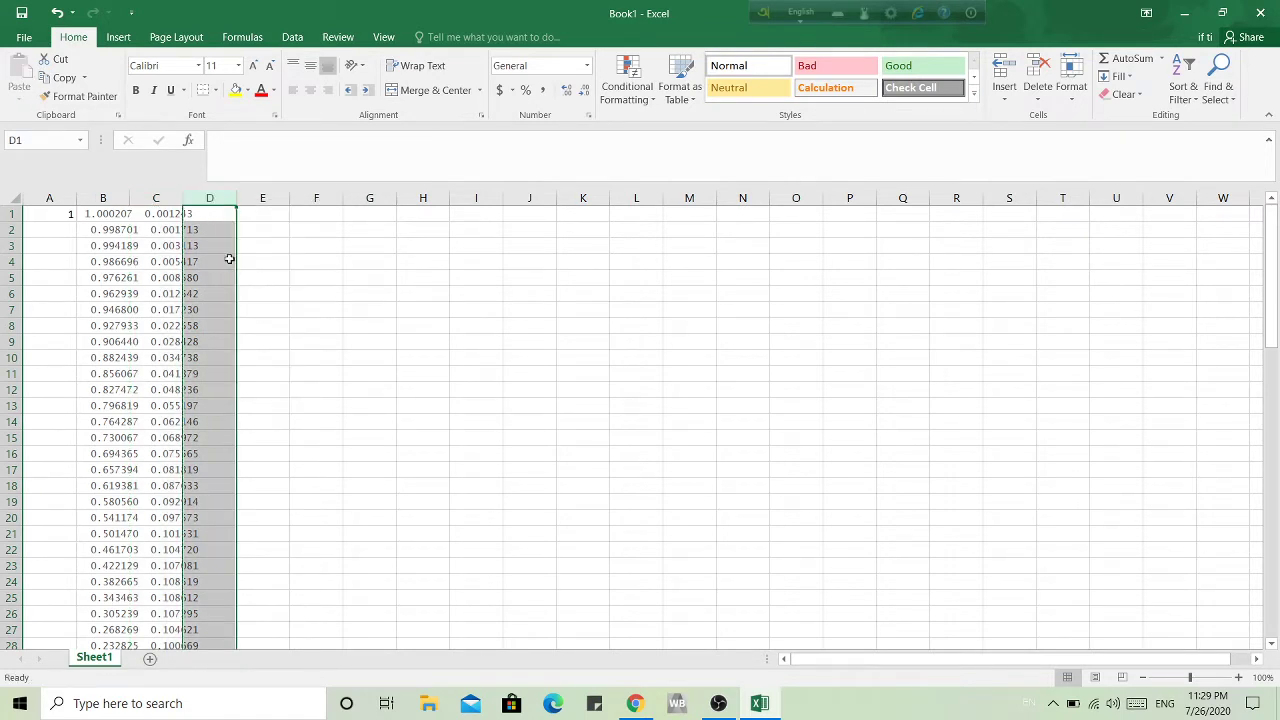
Move the coordinate data from column B into column C by cutting and pasting the whole column.
left_click(110, 203)
right_click(110, 203)
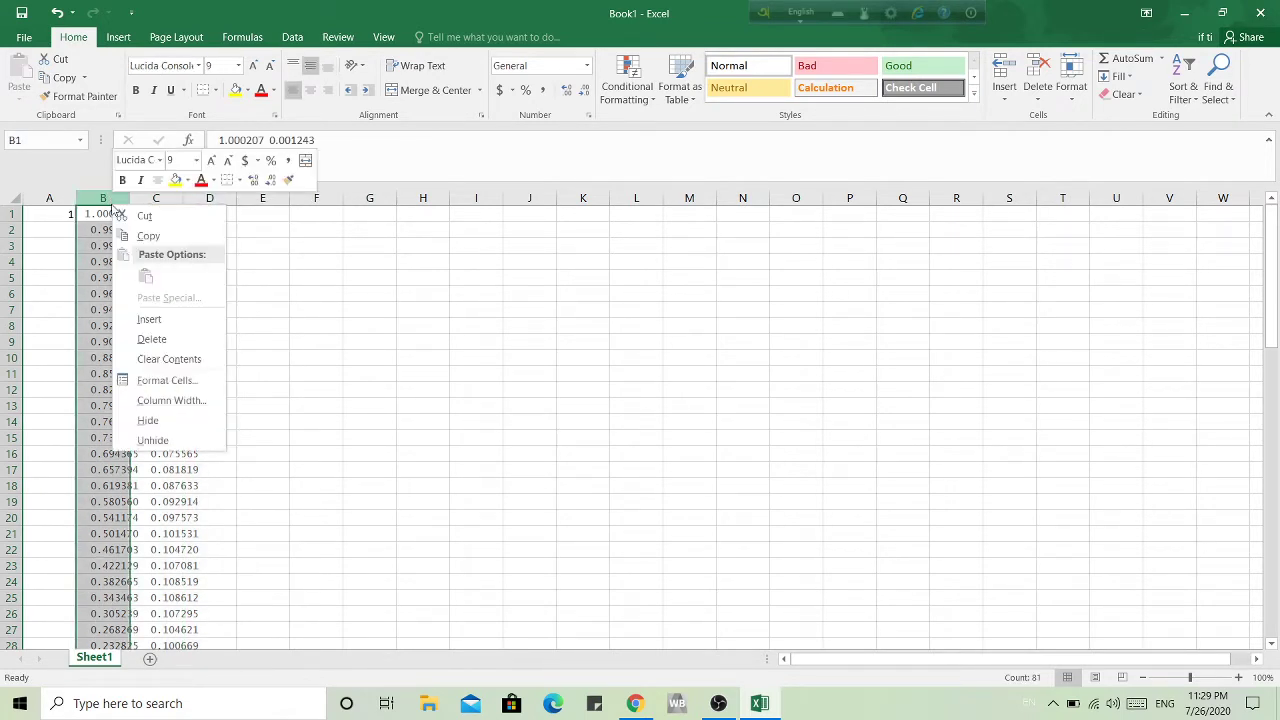
left_click(140, 231)
left_click(156, 198)
right_click(156, 199)
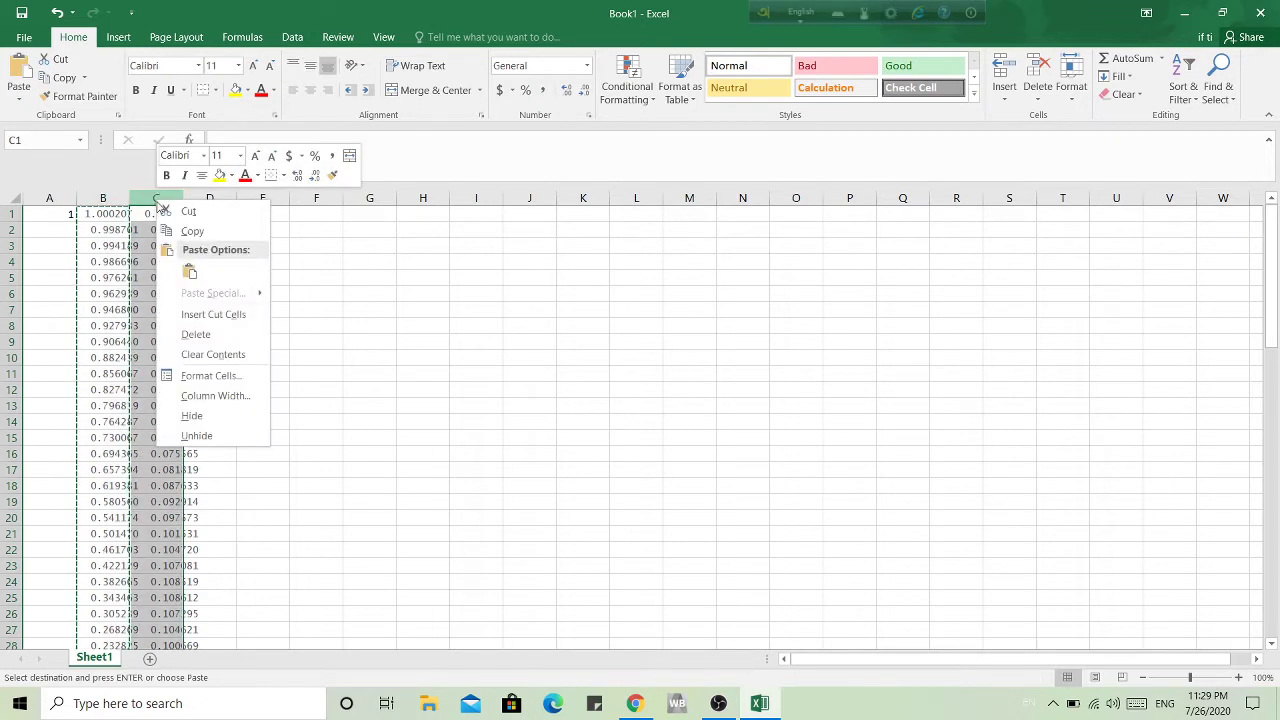
left_click(188, 266)
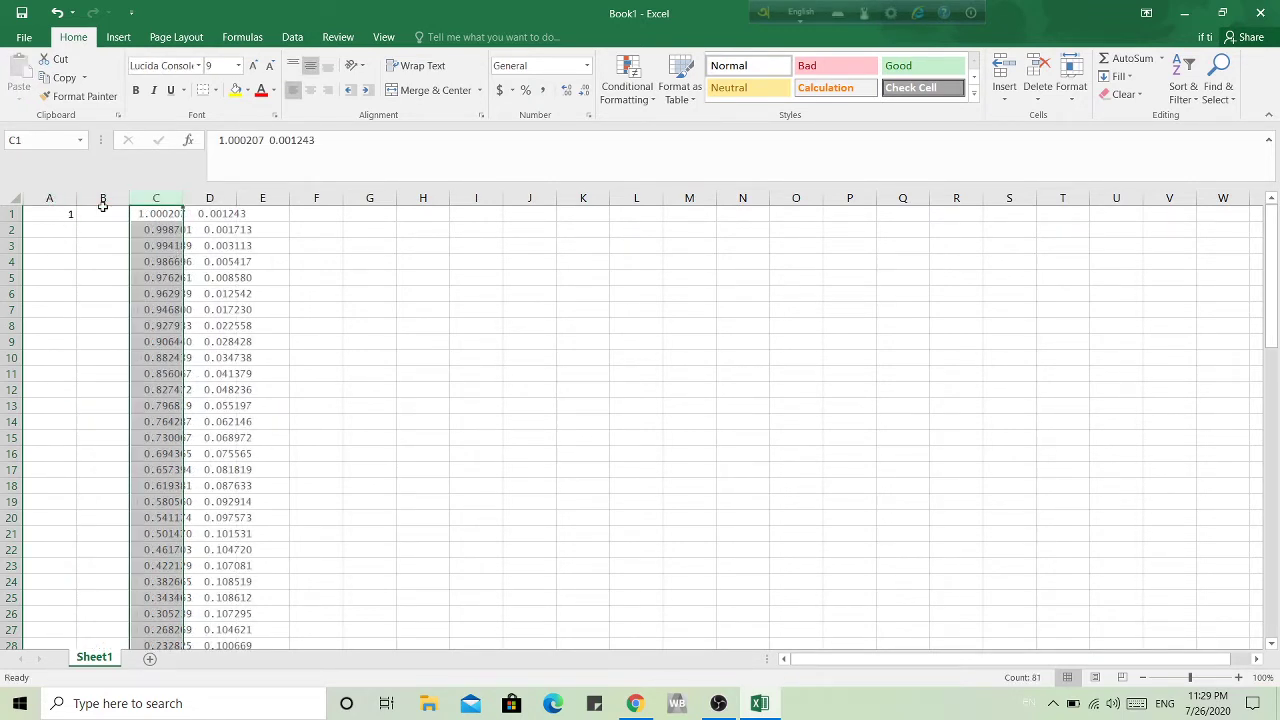
Fill the value 1 from cell A1 down column A to row 81, beside every coordinate row.
left_click(64, 214)
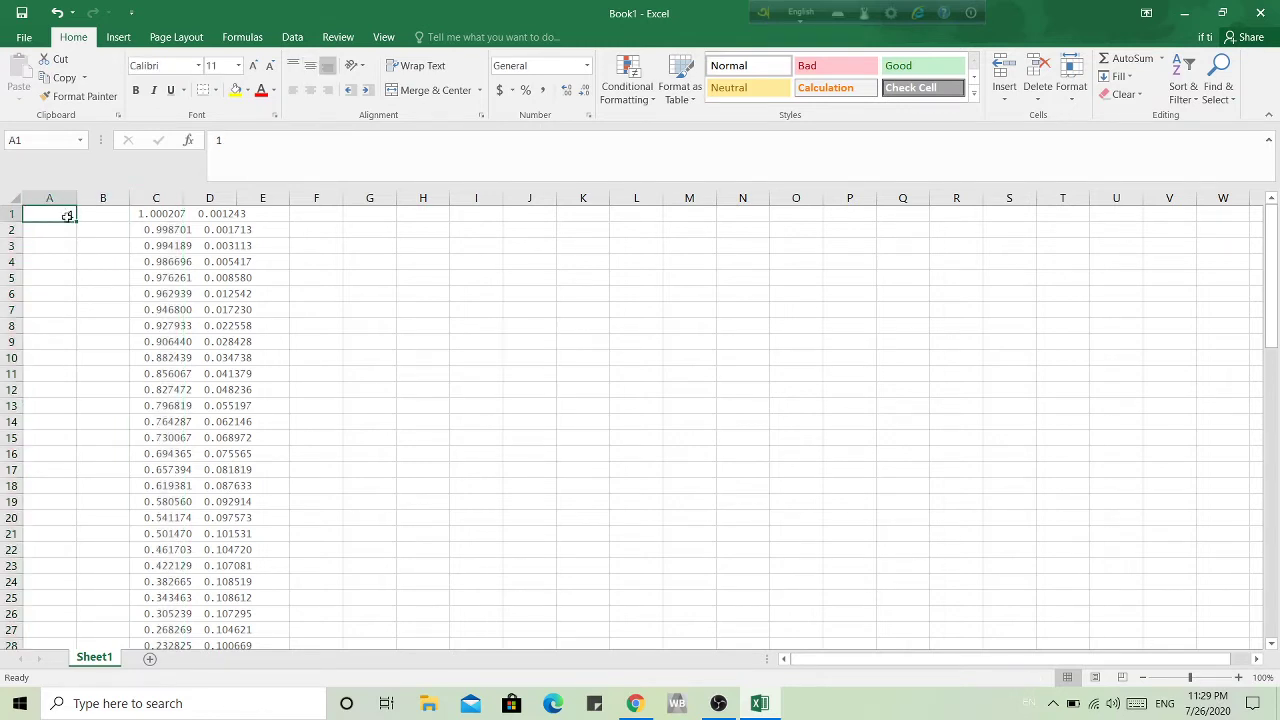
left_click_drag(73, 223, 93, 617)
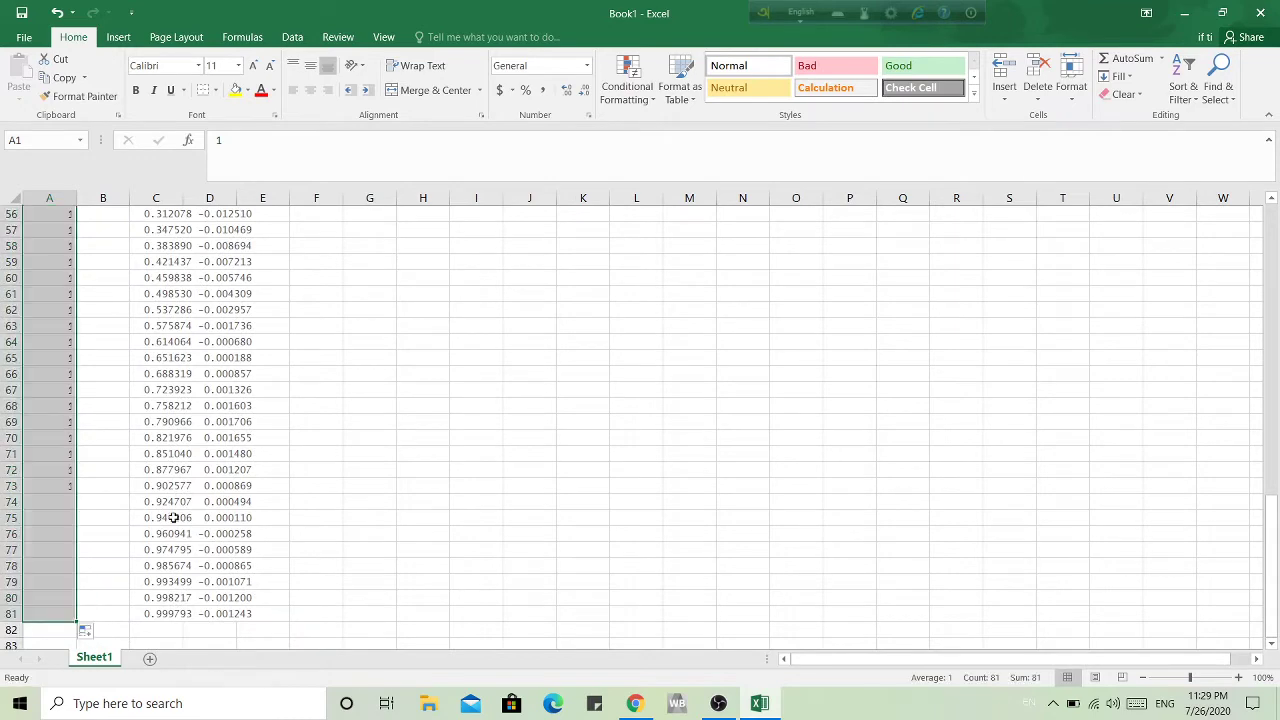
scroll(127, 480, "up", 13)
scroll(127, 437, "up", 5)
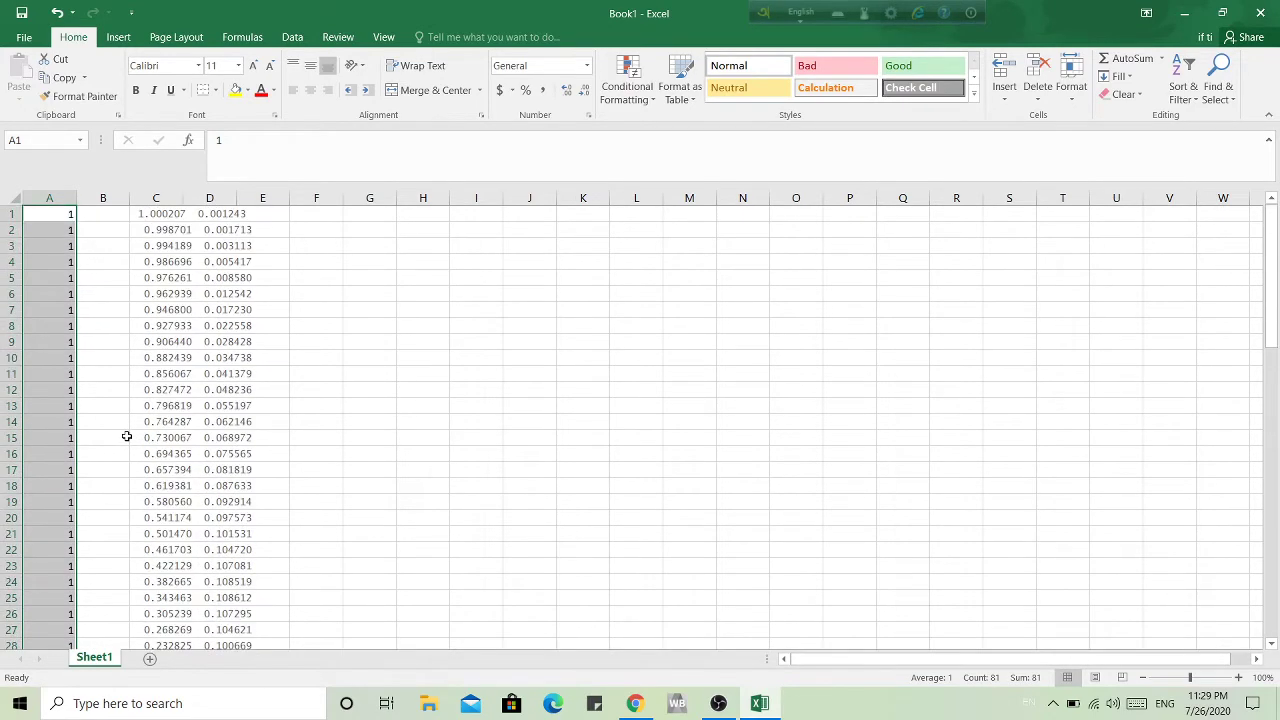
Enter 1 in B1 and 2 in B2, and fill the number series down column B to row 81.
left_click(110, 222)
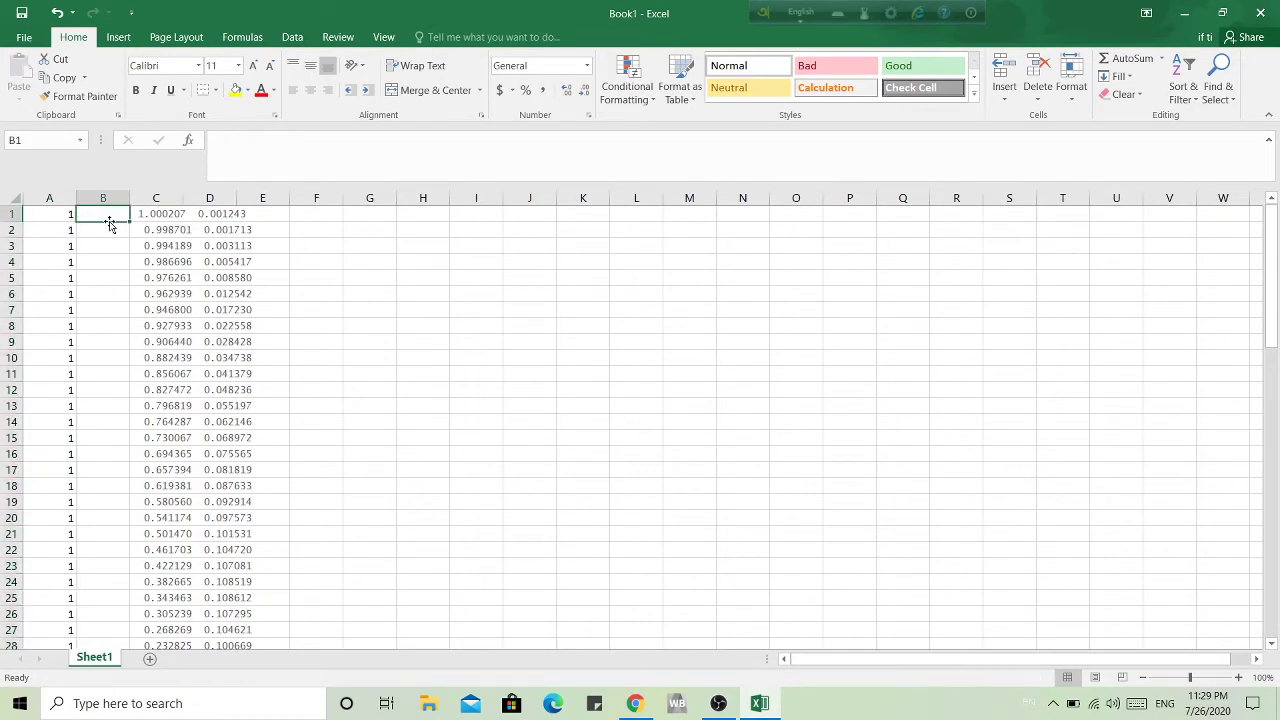
type("1")
left_click(110, 231)
type("2")
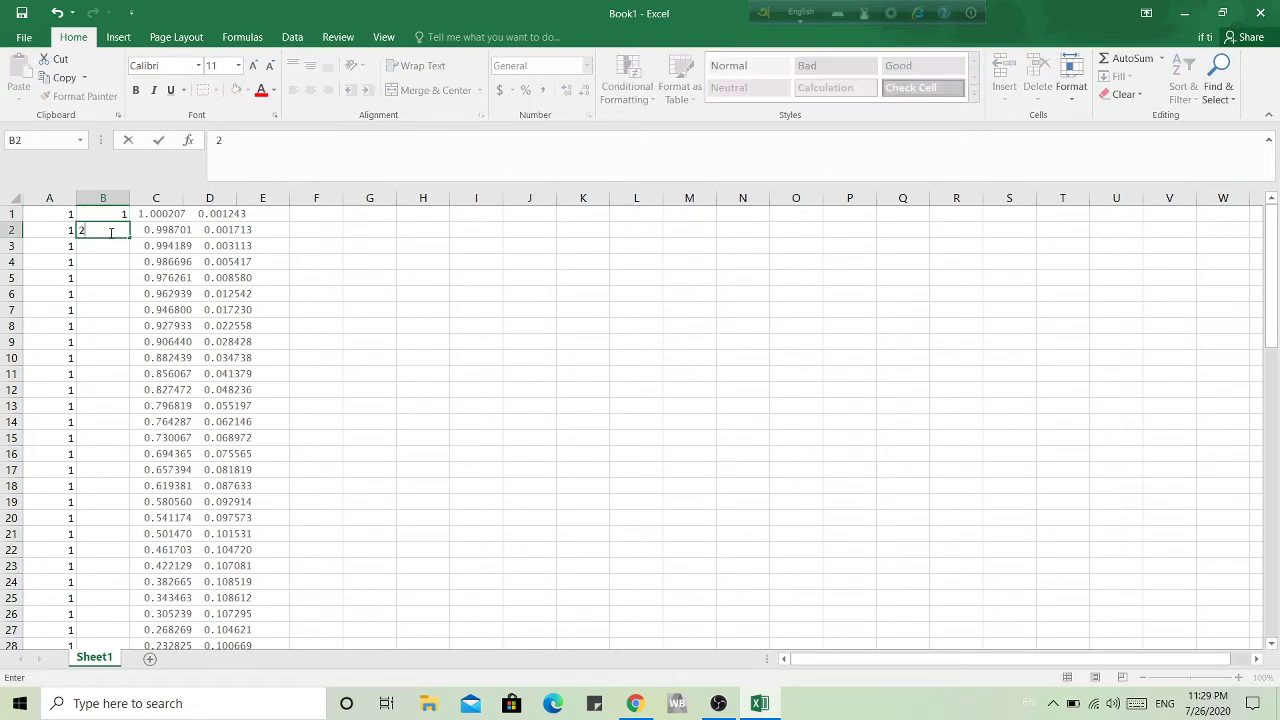
left_click_drag(115, 213, 131, 622)
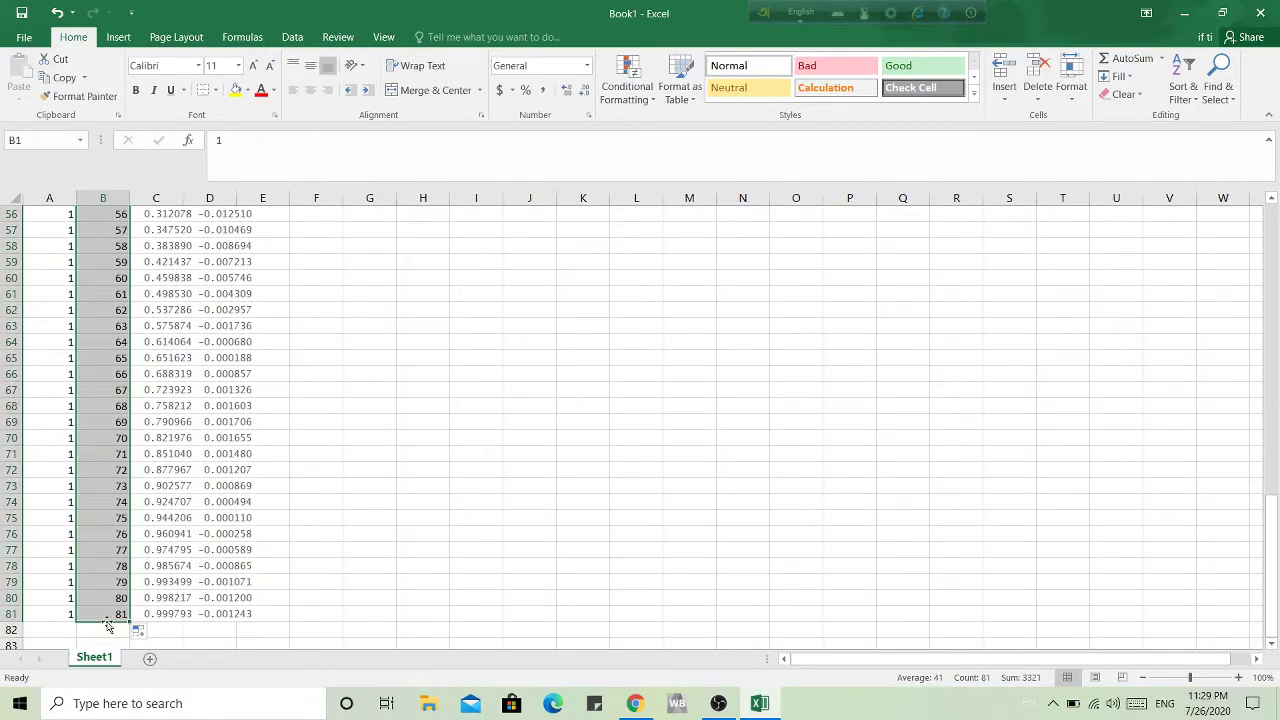
Replace the number in cell B81, the last coordinate row, with 0.
scroll(190, 560, "down", 4)
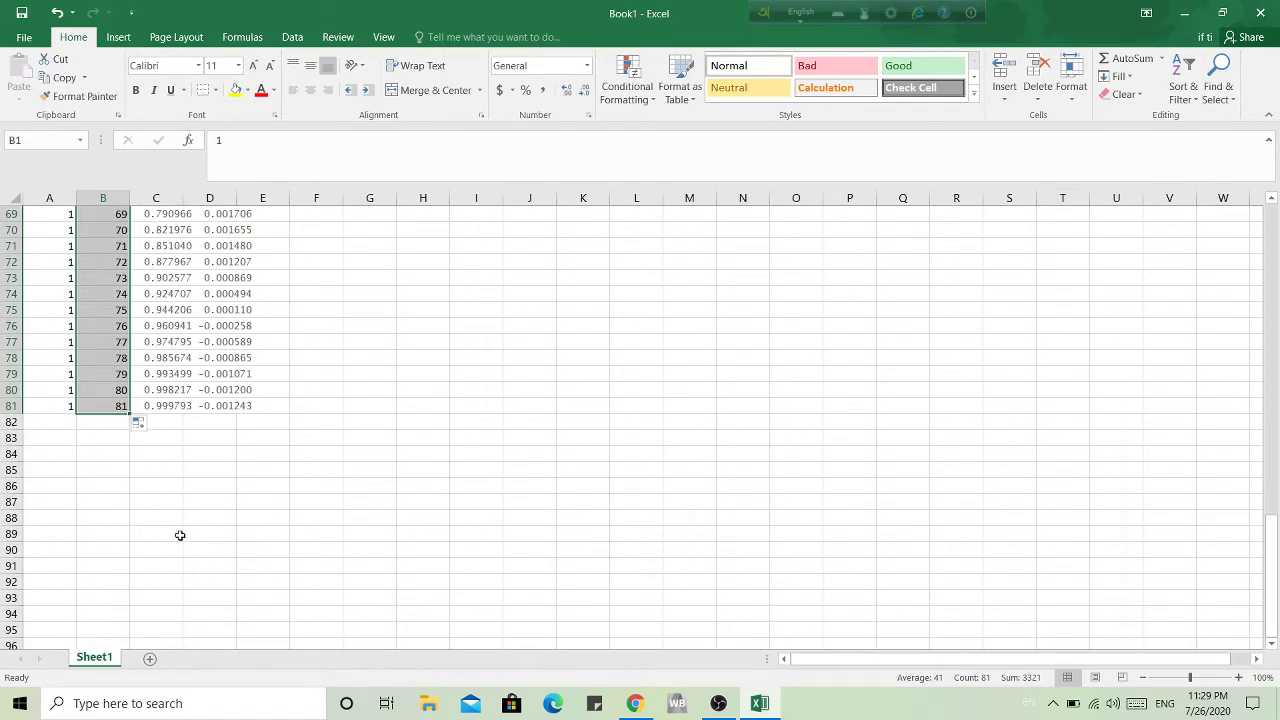
left_click(114, 404)
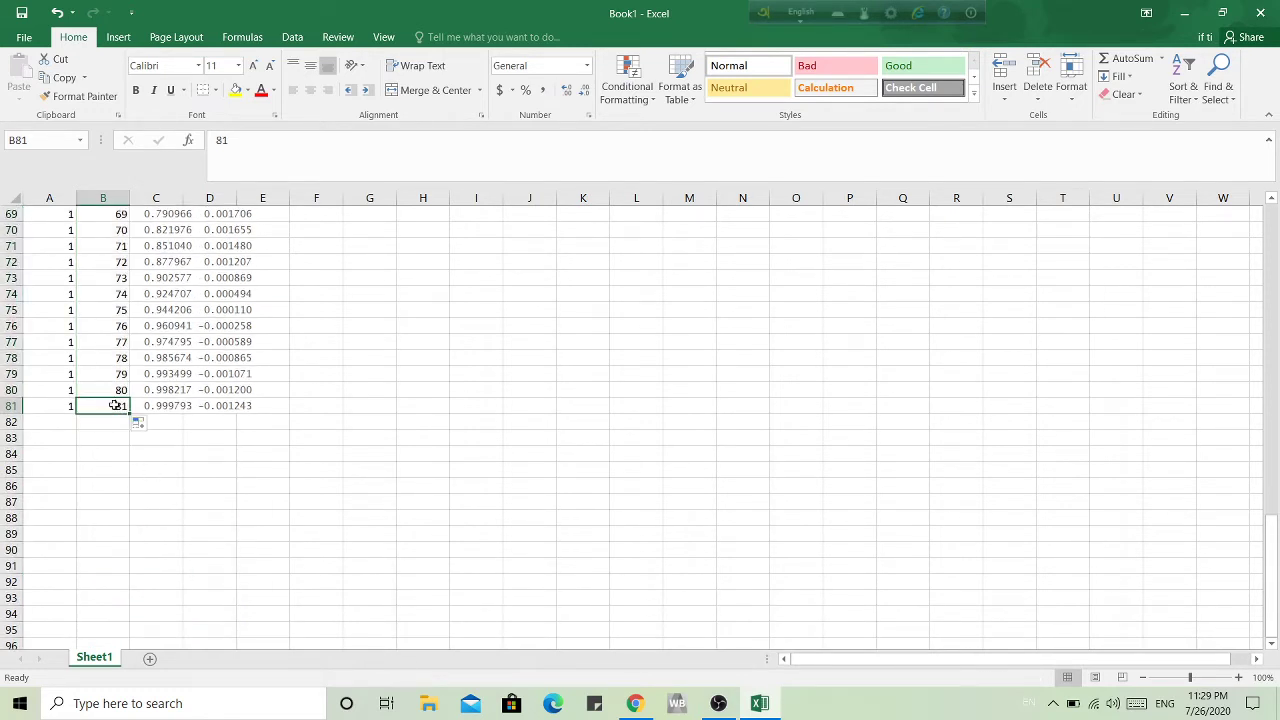
type("0")
scroll(241, 400, "up", 13)
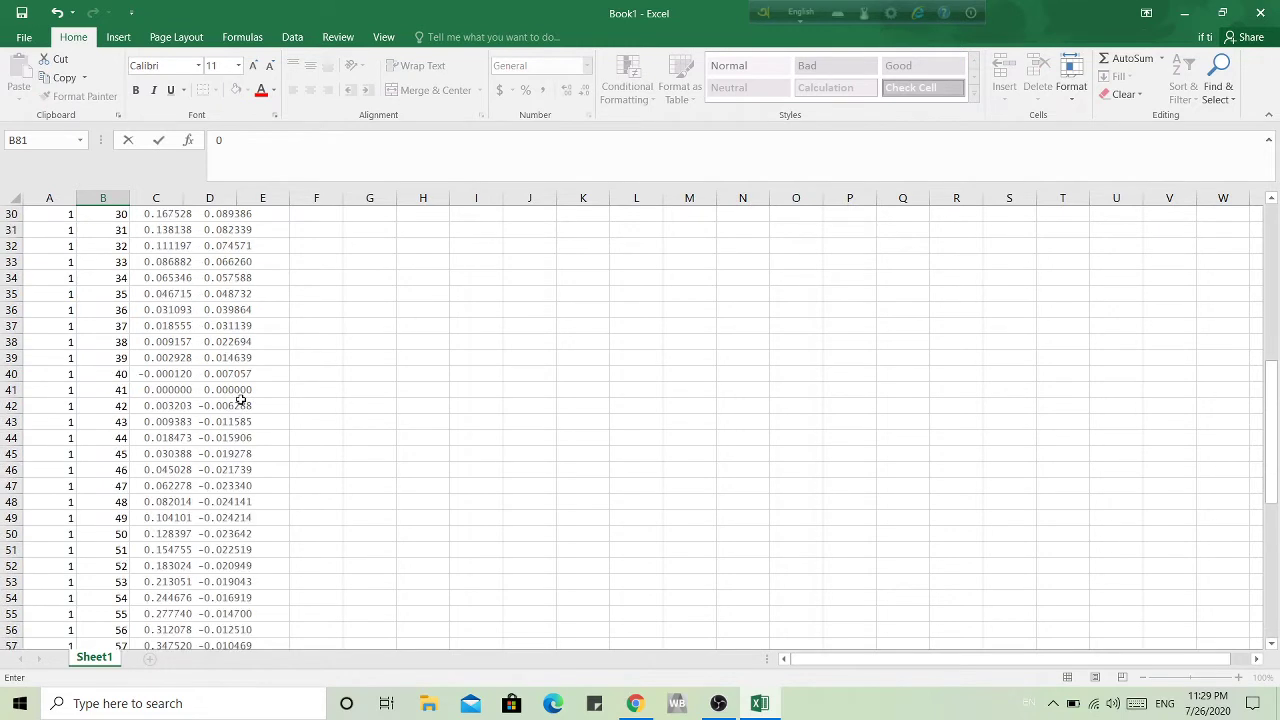
scroll(241, 400, "down", 20)
scroll(237, 408, "up", 9)
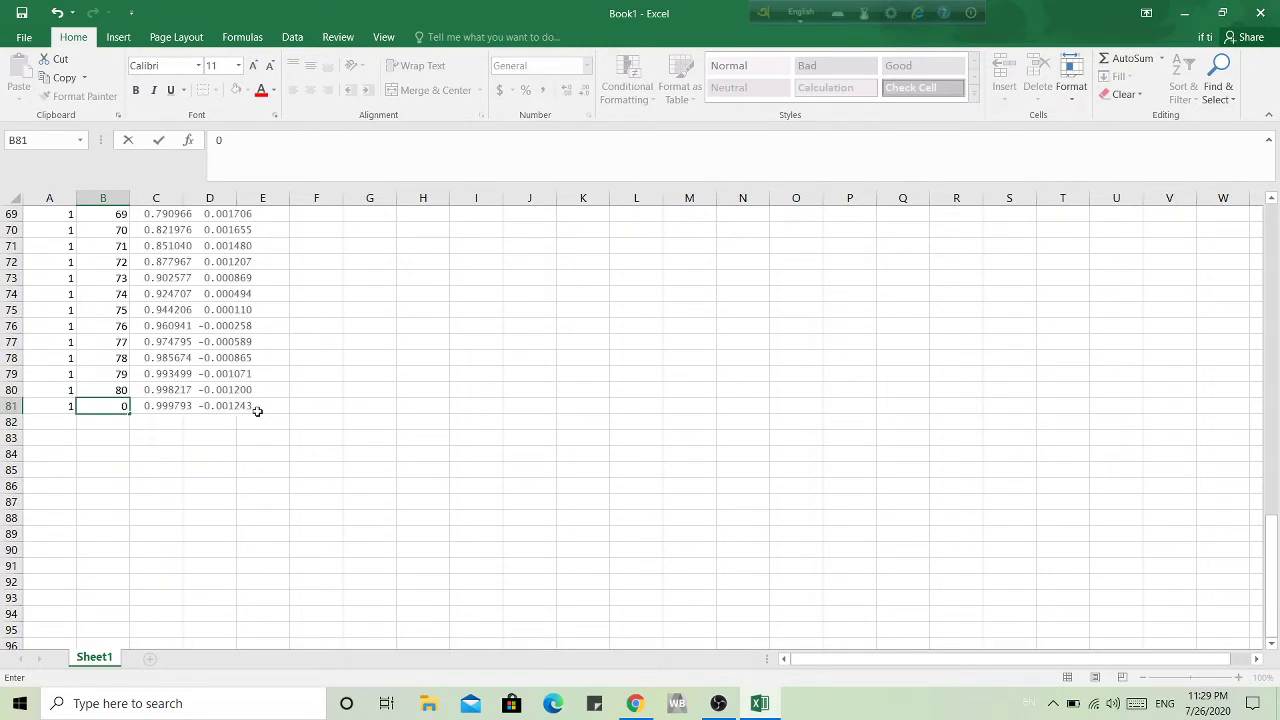
left_click(293, 389)
Enter 0 in cell E1 and fill it down column E to row 81.
scroll(158, 425, "up", 20)
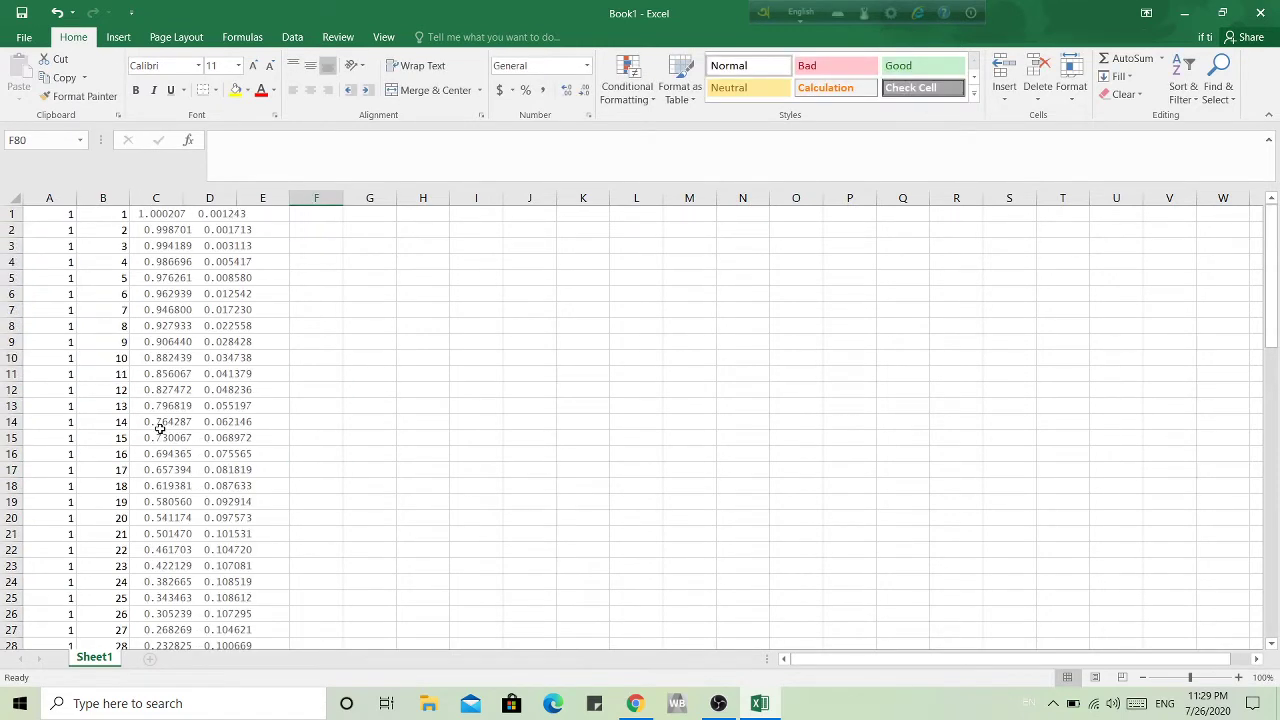
left_click(263, 213)
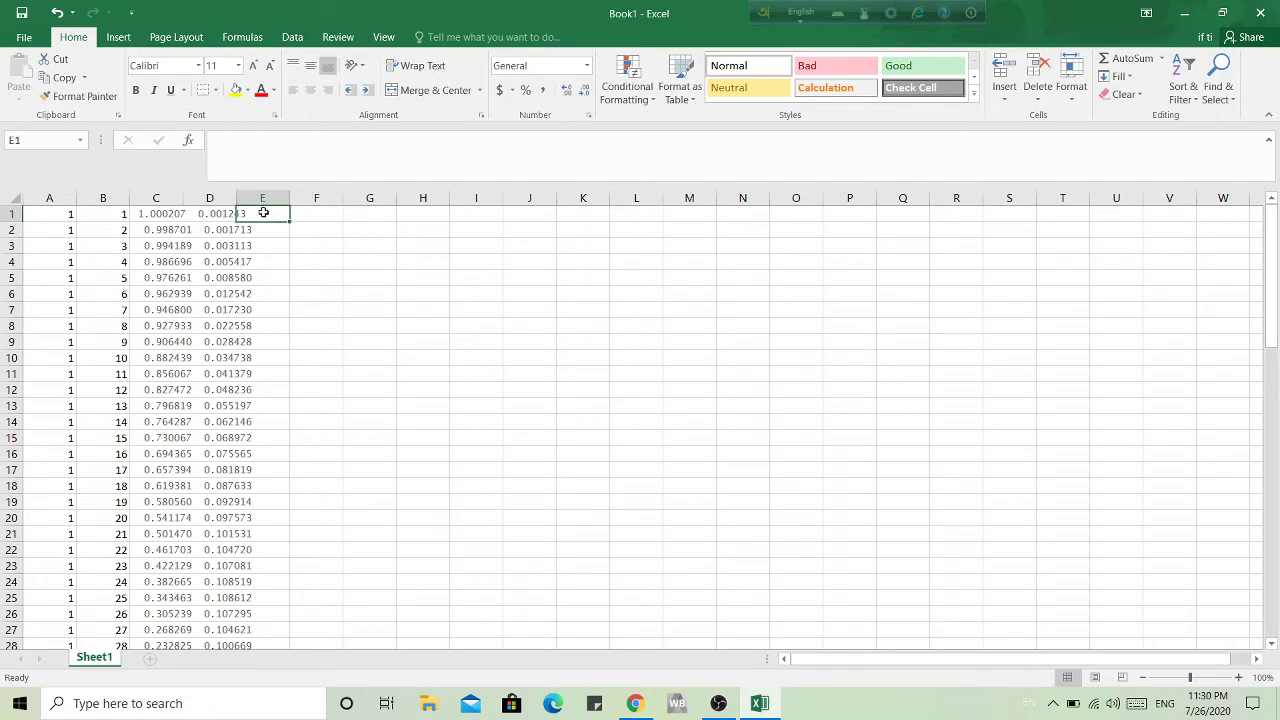
type("0")
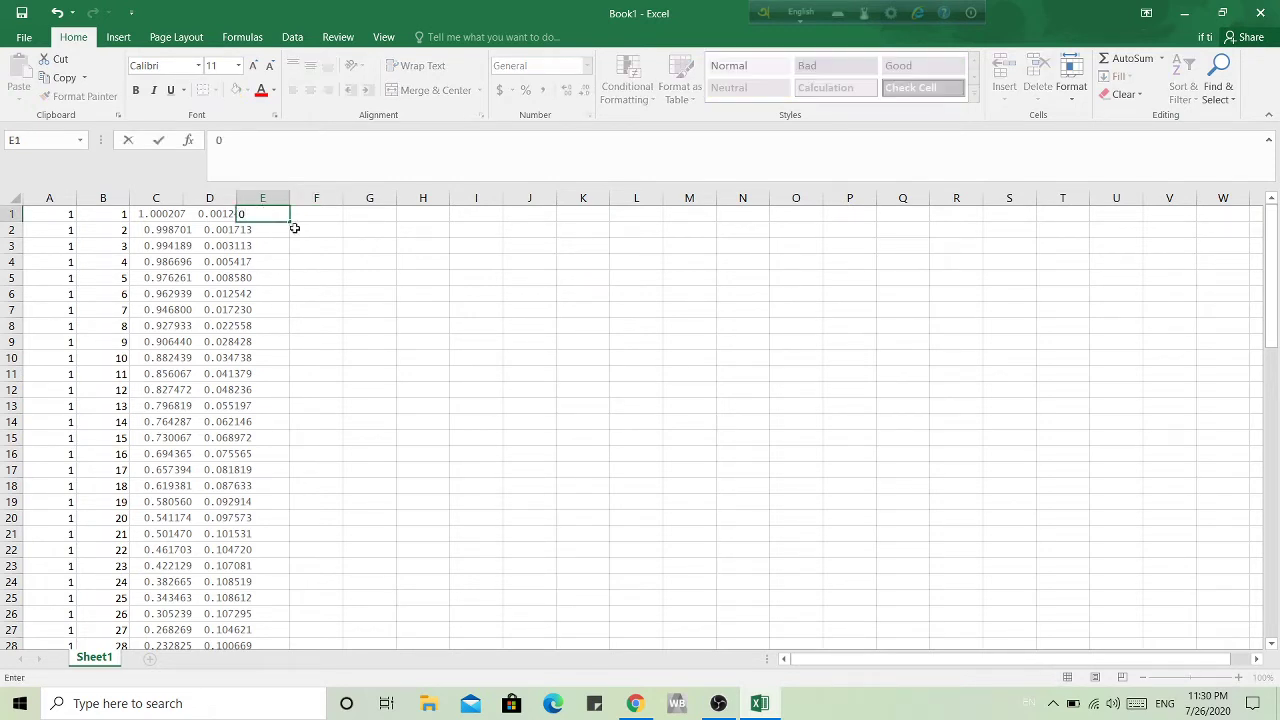
left_click_drag(286, 224, 294, 626)
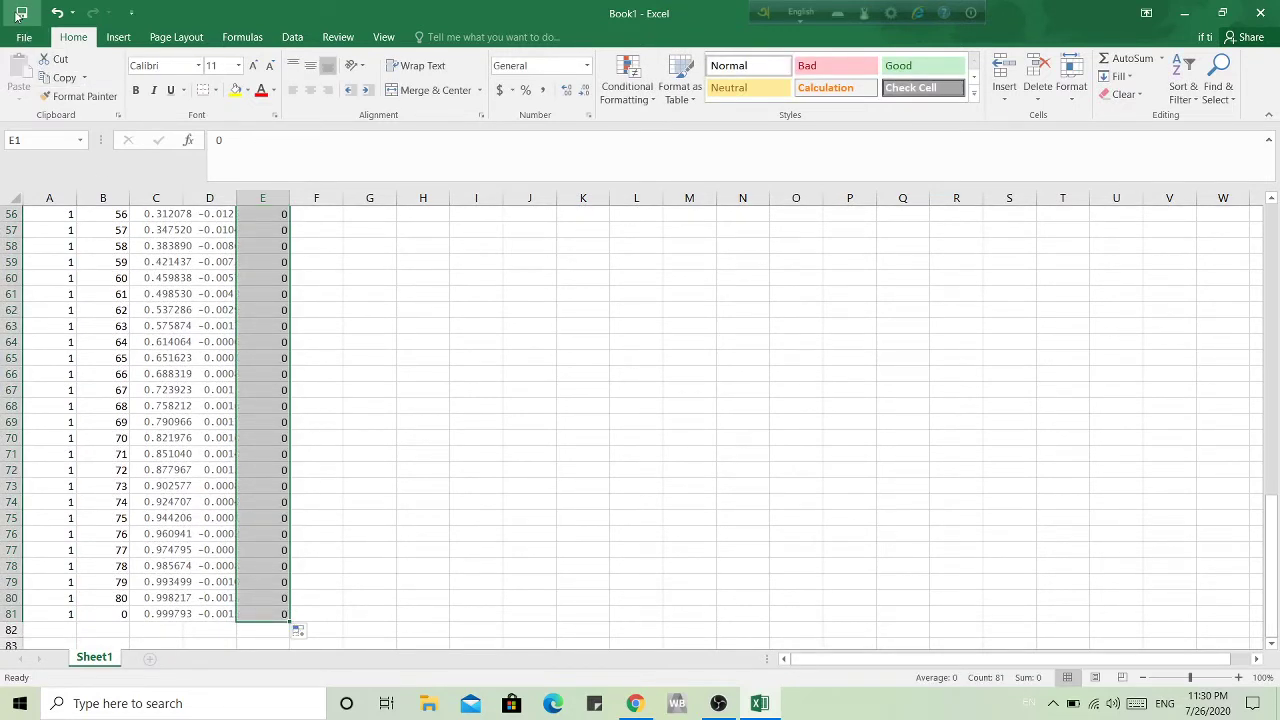
Start saving the workbook in the Desktop folder under the file name NACA_5412.
left_click(20, 14)
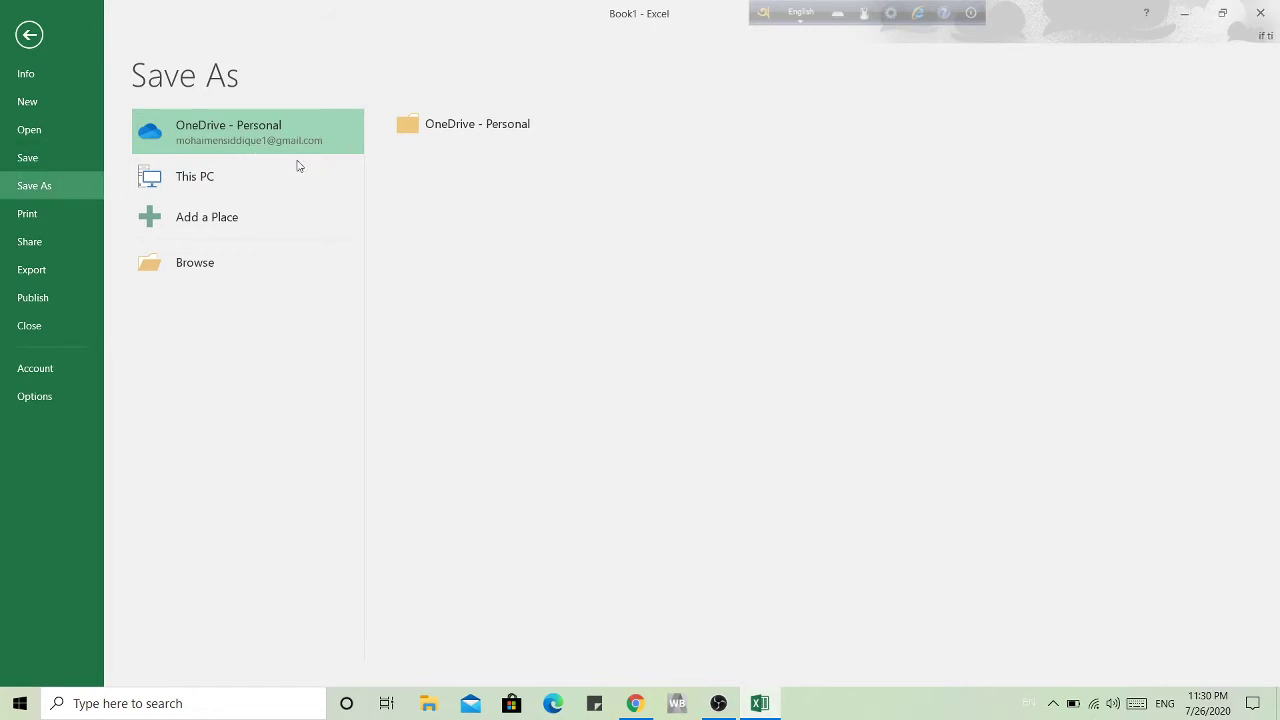
left_click(240, 177)
left_click(491, 158)
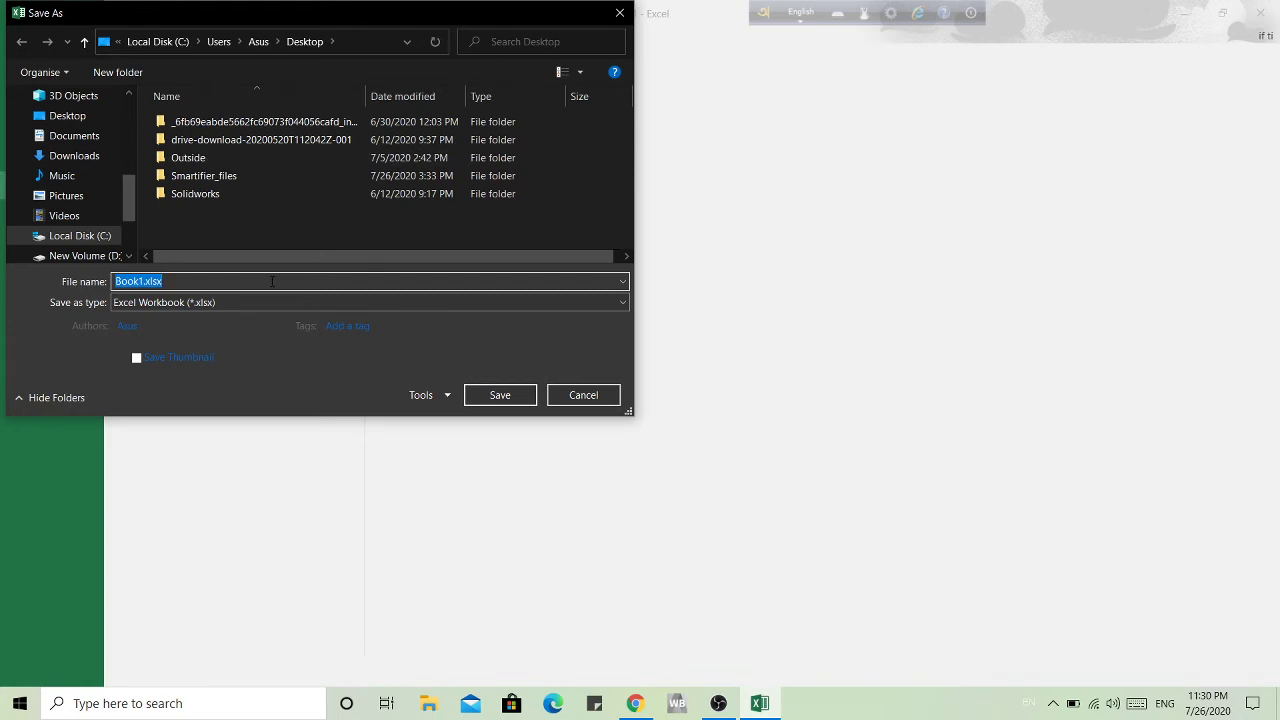
type("NACA")
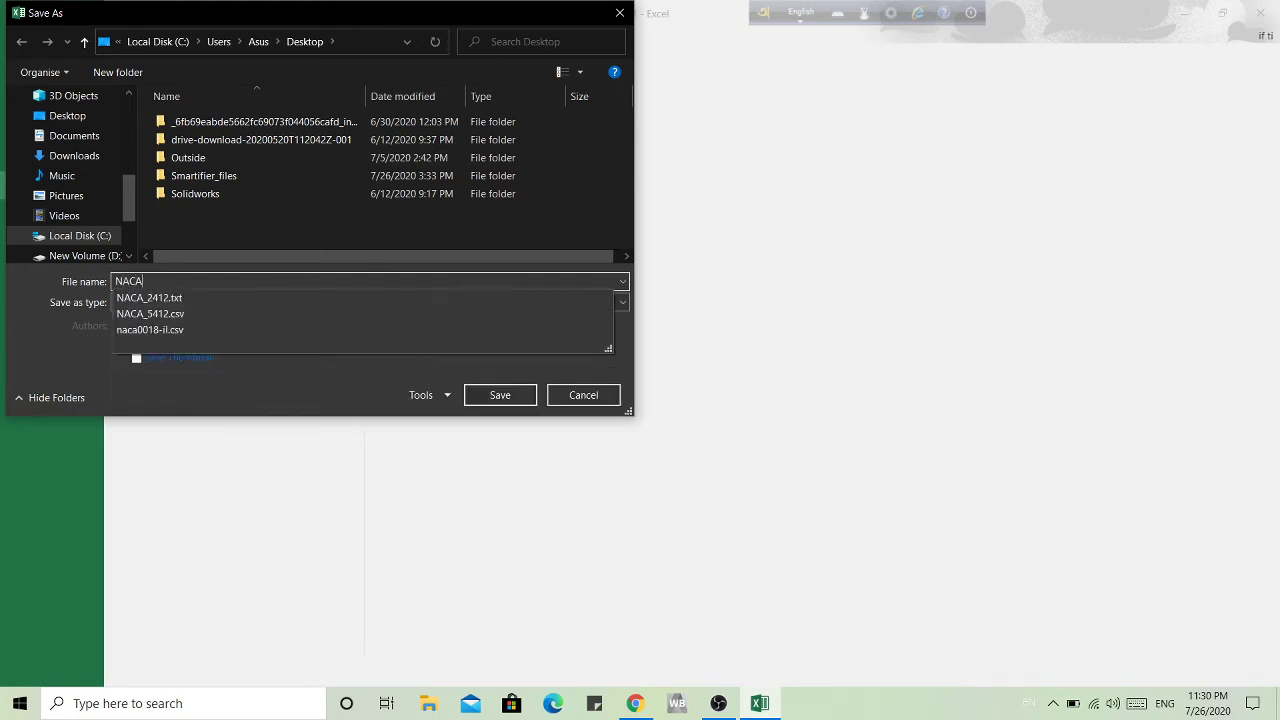
type("_")
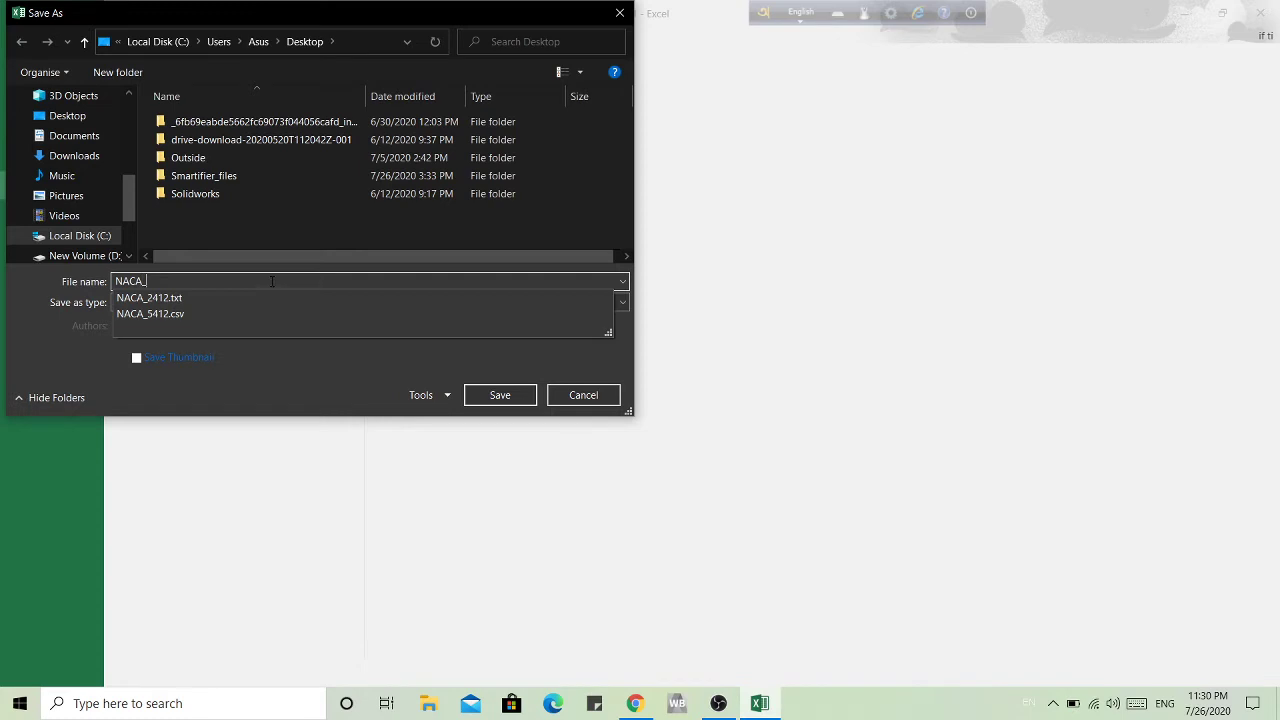
type("5412")
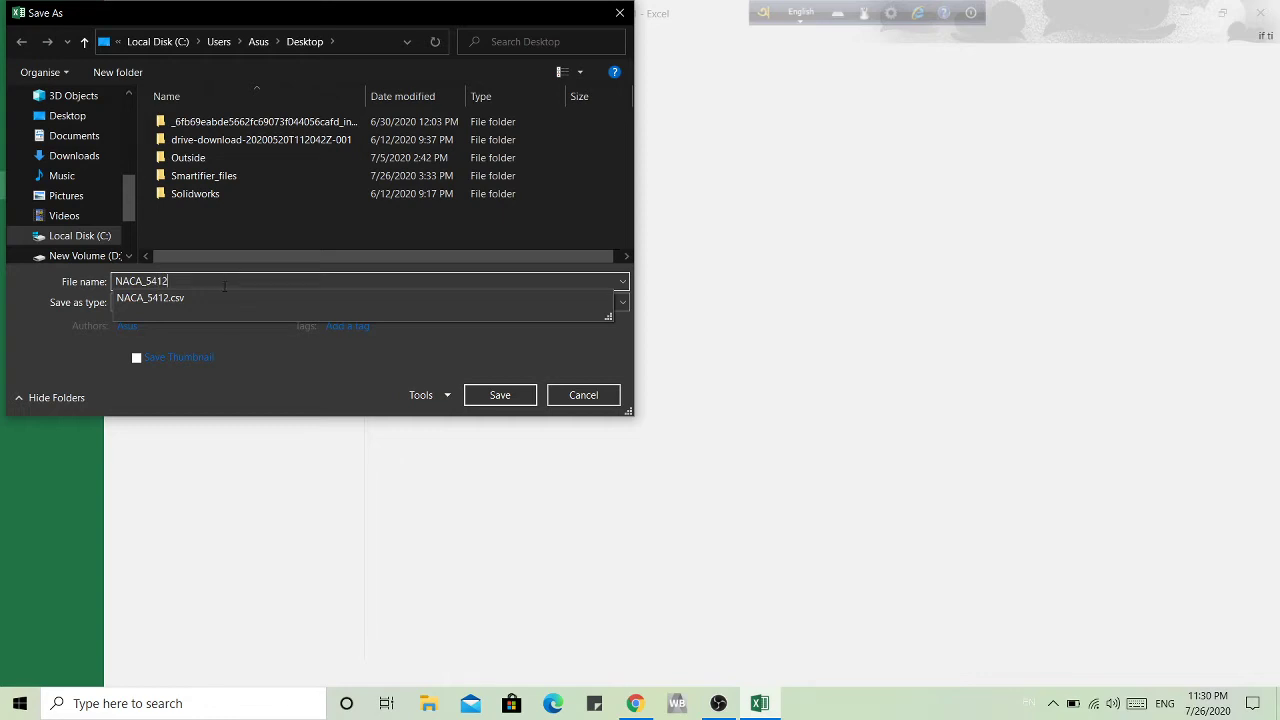
left_click(240, 349)
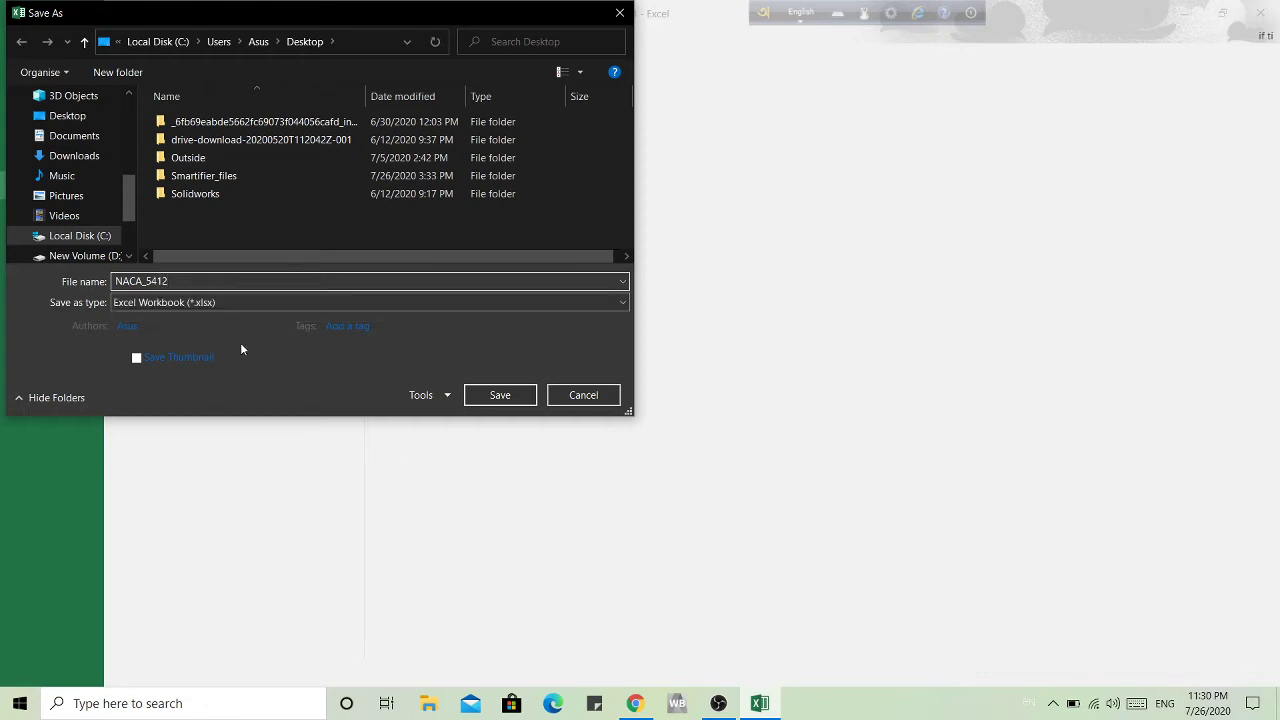
Choose Text (Tab delimited) (*.txt) as the file type and save, keeping that format.
left_click(199, 303)
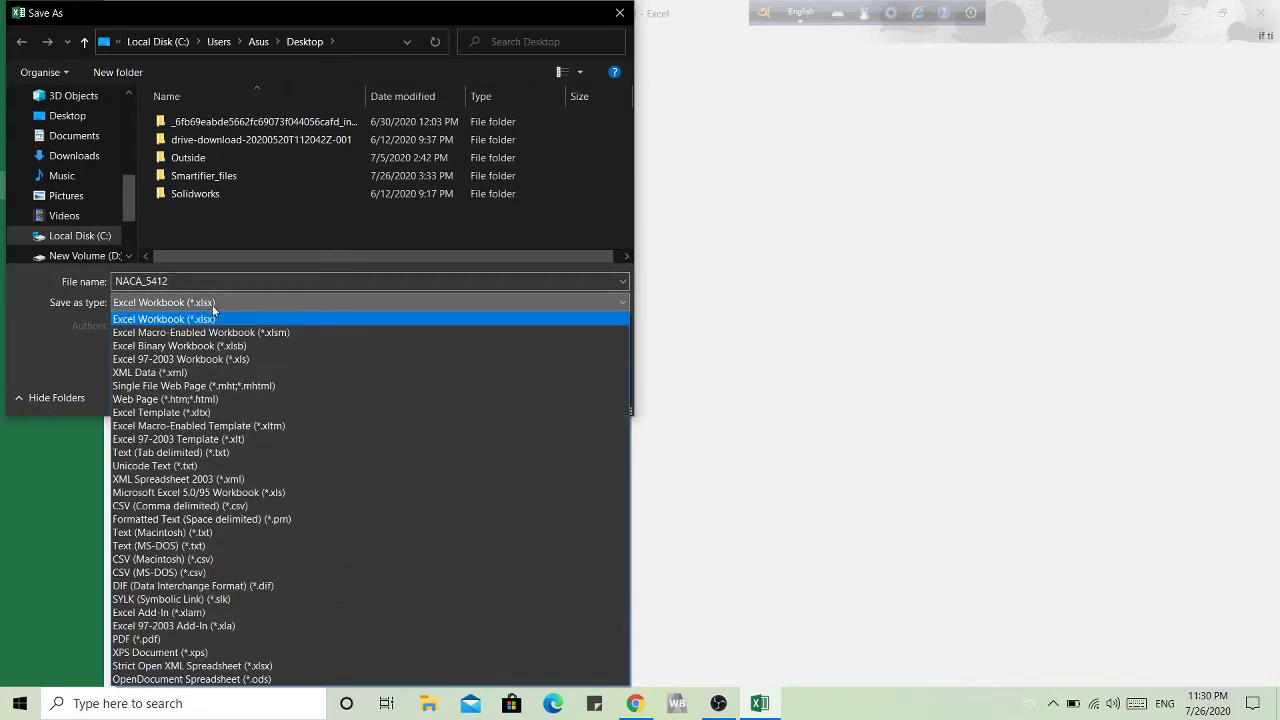
left_click(205, 453)
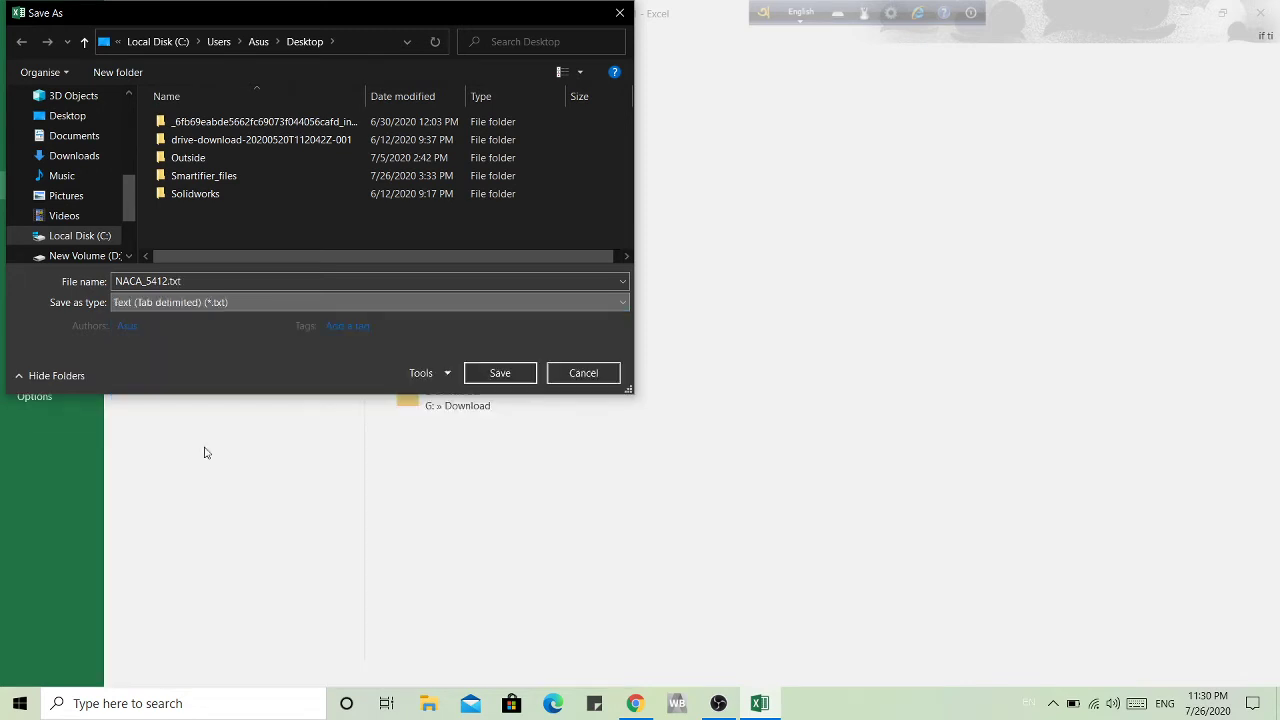
left_click(490, 372)
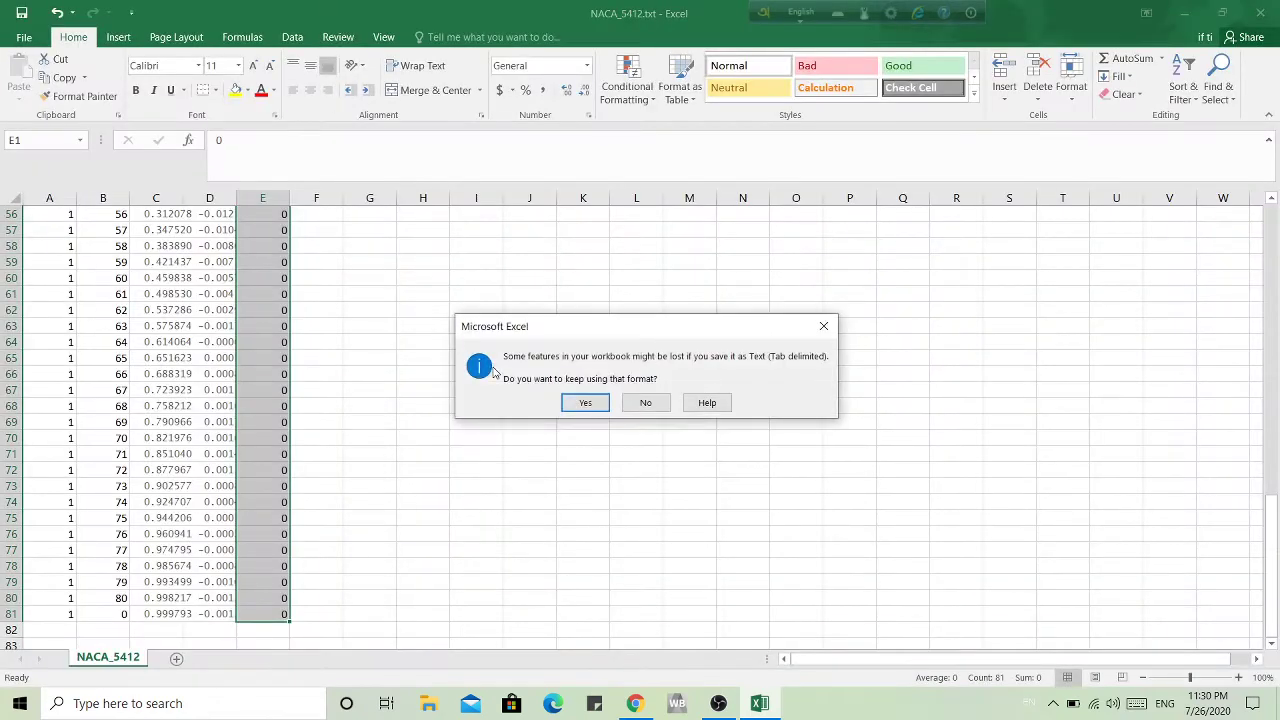
left_click(585, 401)
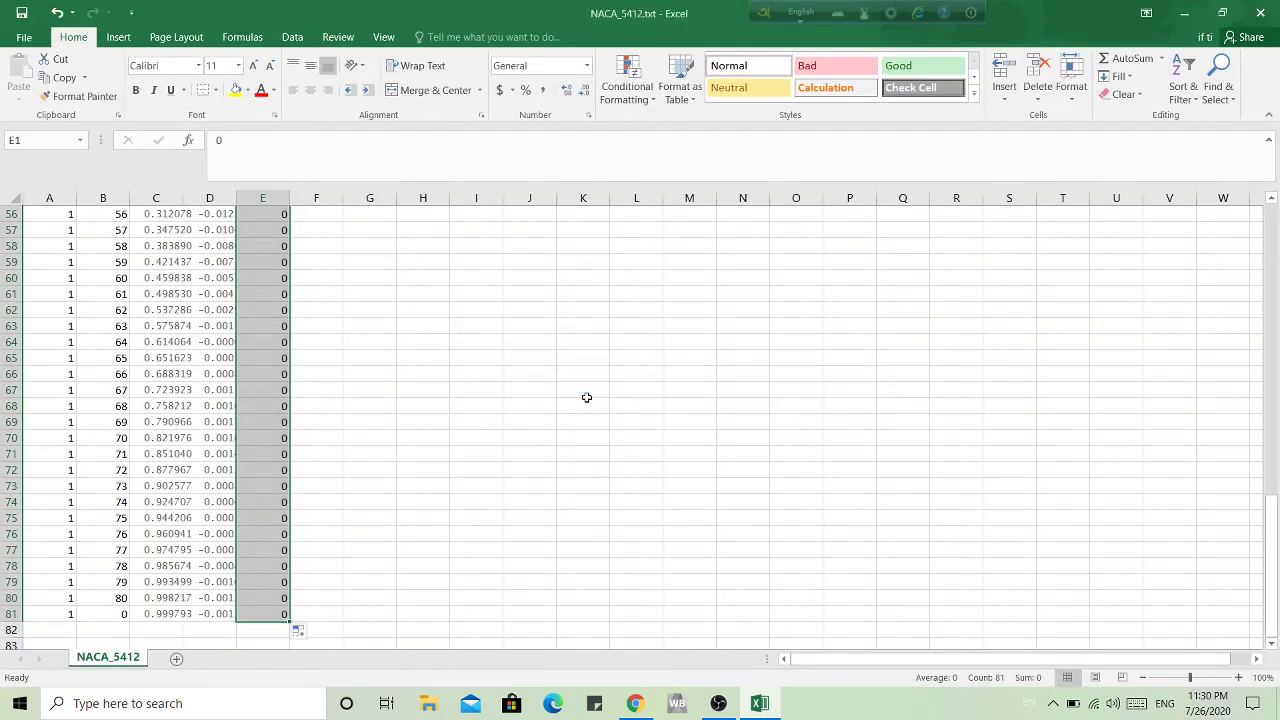
Close the workbook without saving again, close the airfoil generator's browser window, and minimize the recorder to reach the desktop.
key("alt+F4")
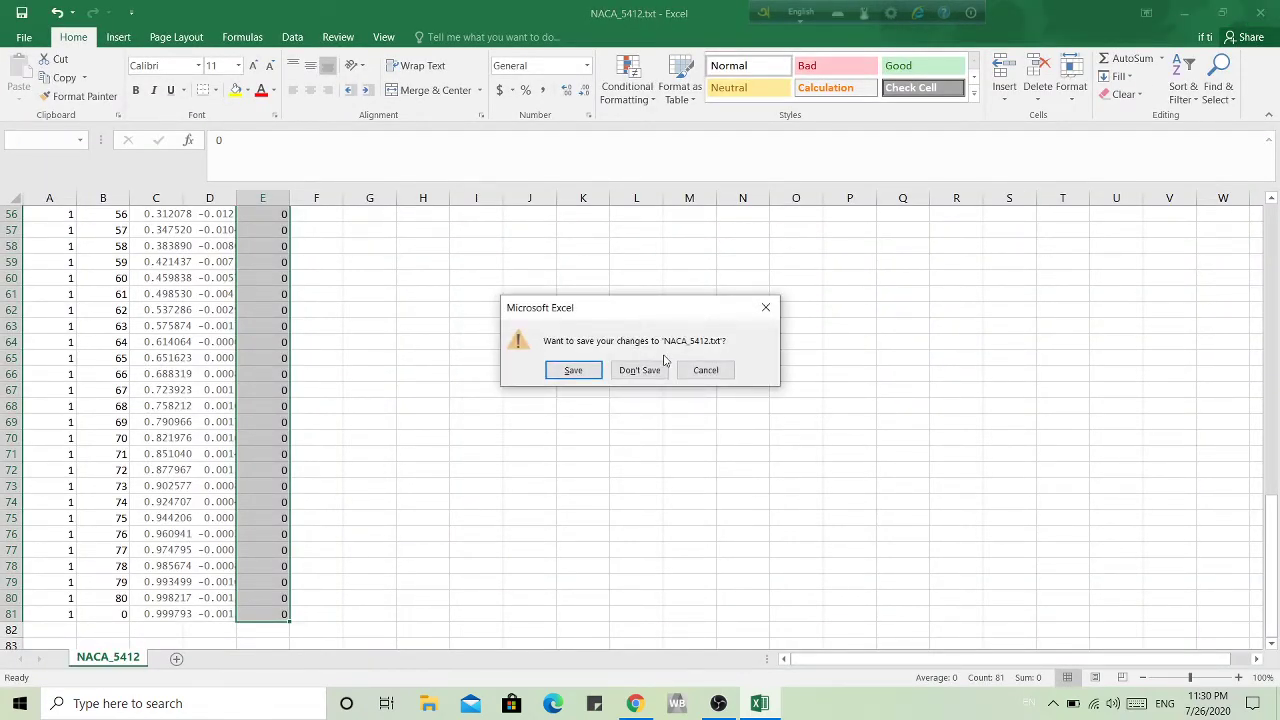
left_click(656, 370)
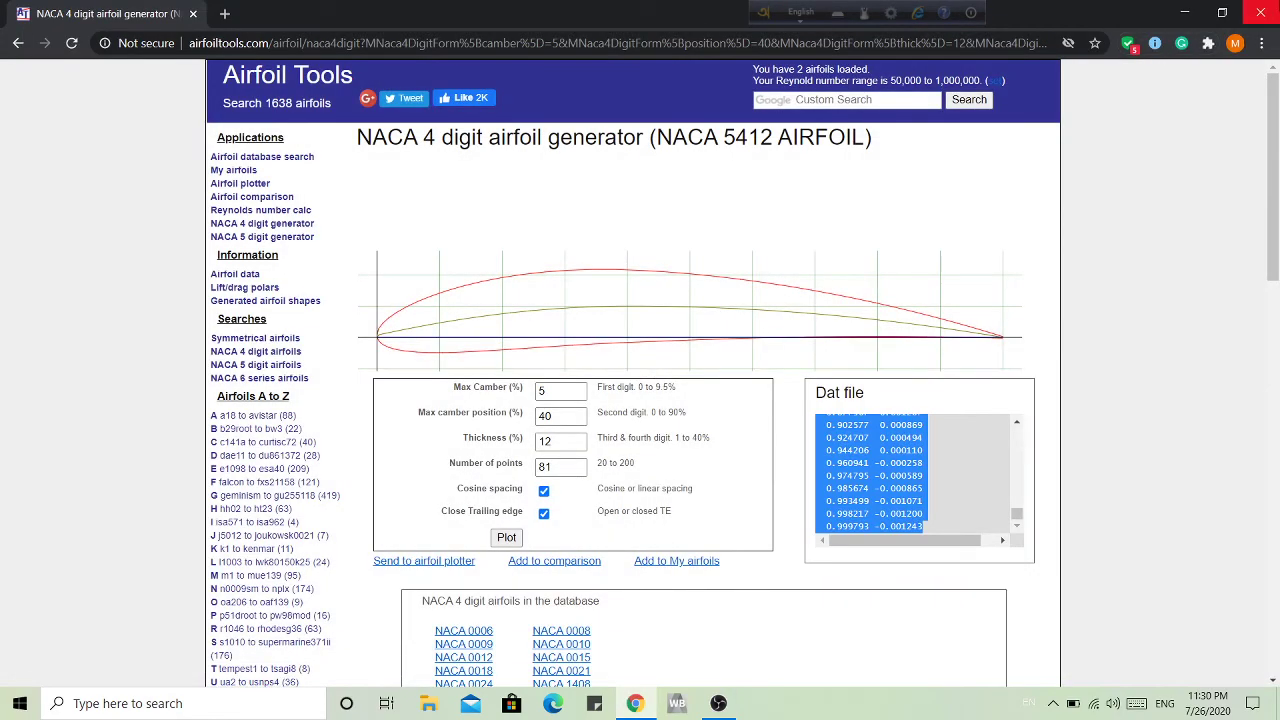
left_click(1261, 13)
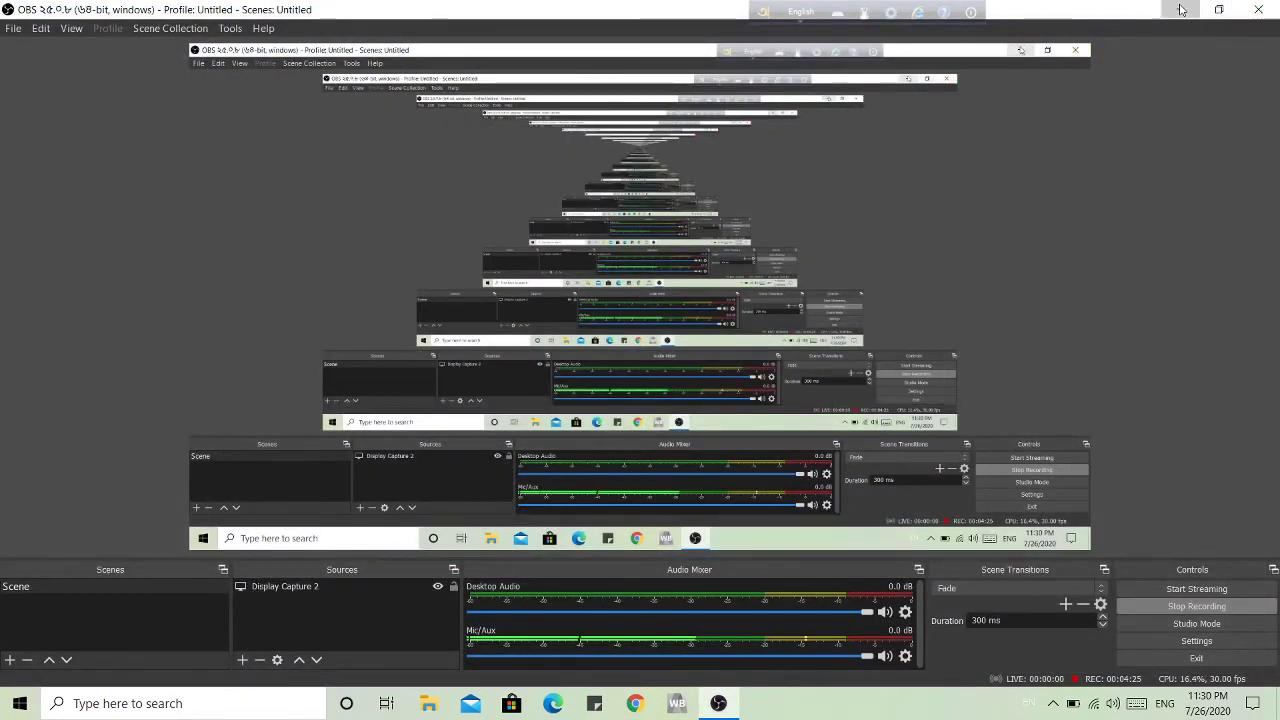
left_click(1180, 10)
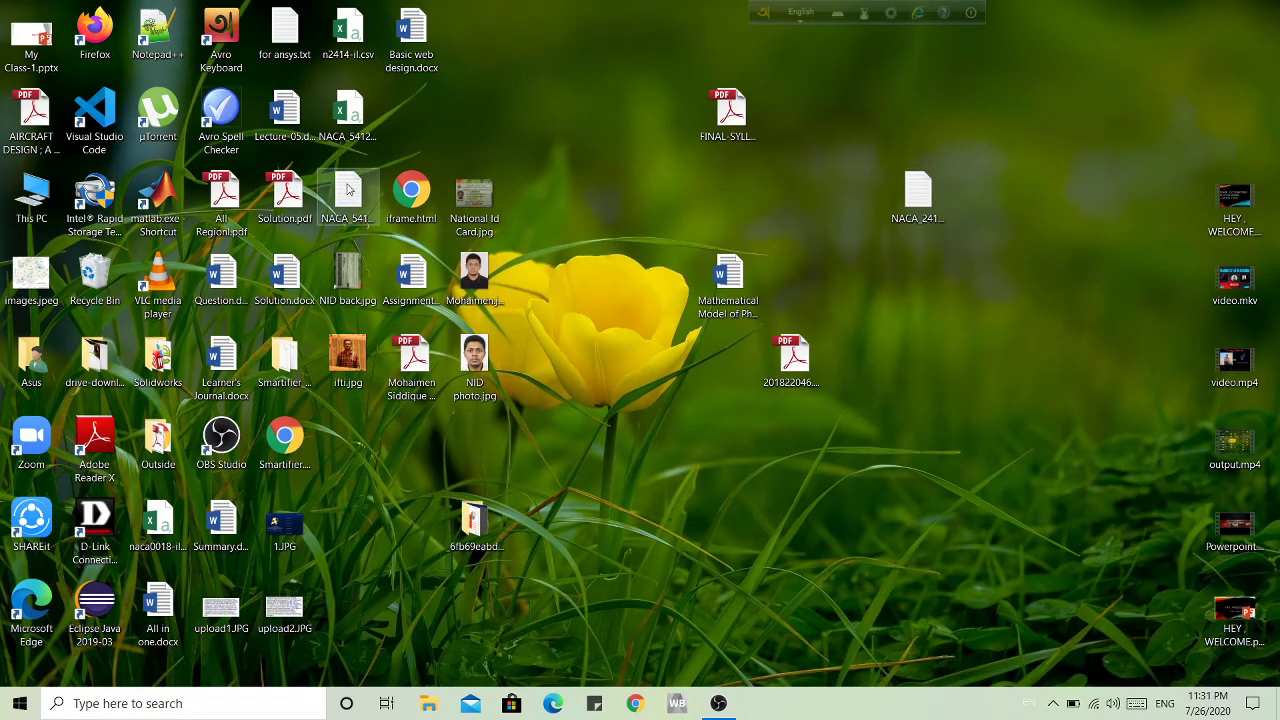
Move the NACA_5412 text file to an empty area of the desktop and check its coordinate rows in Notepad.
left_click_drag(356, 188, 973, 366)
double_click(980, 358)
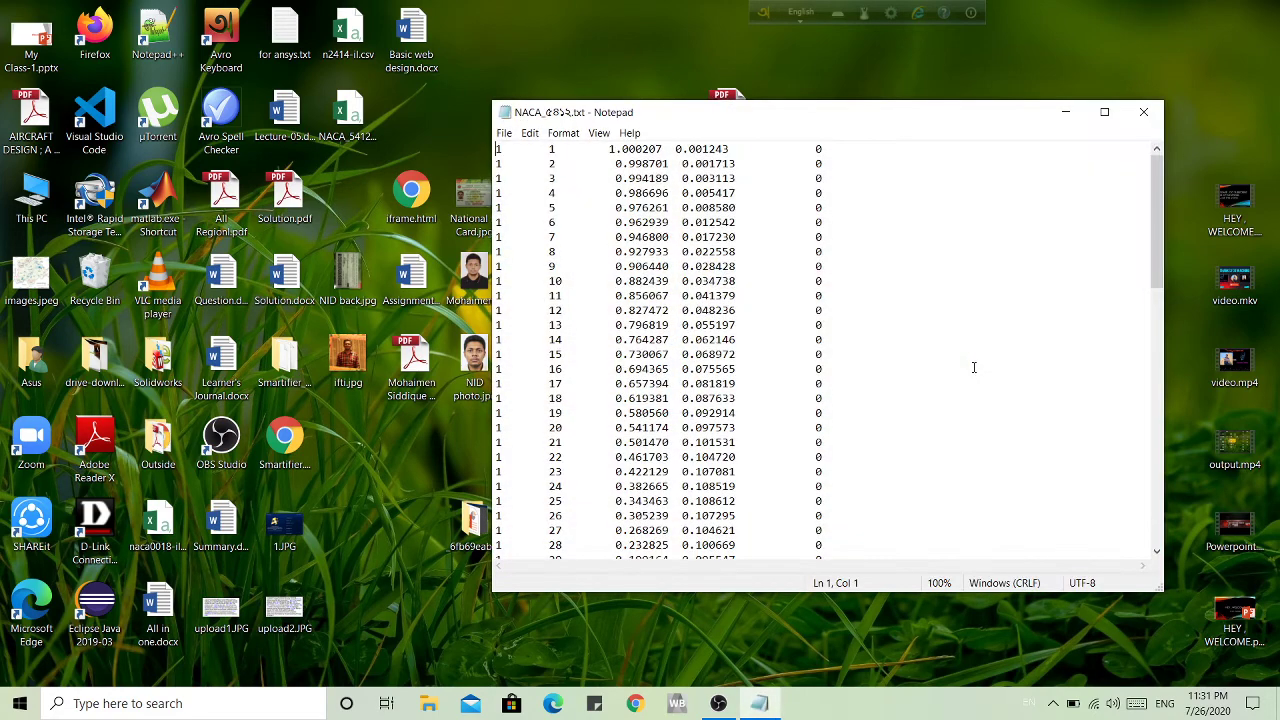
scroll(549, 280, "down", 18)
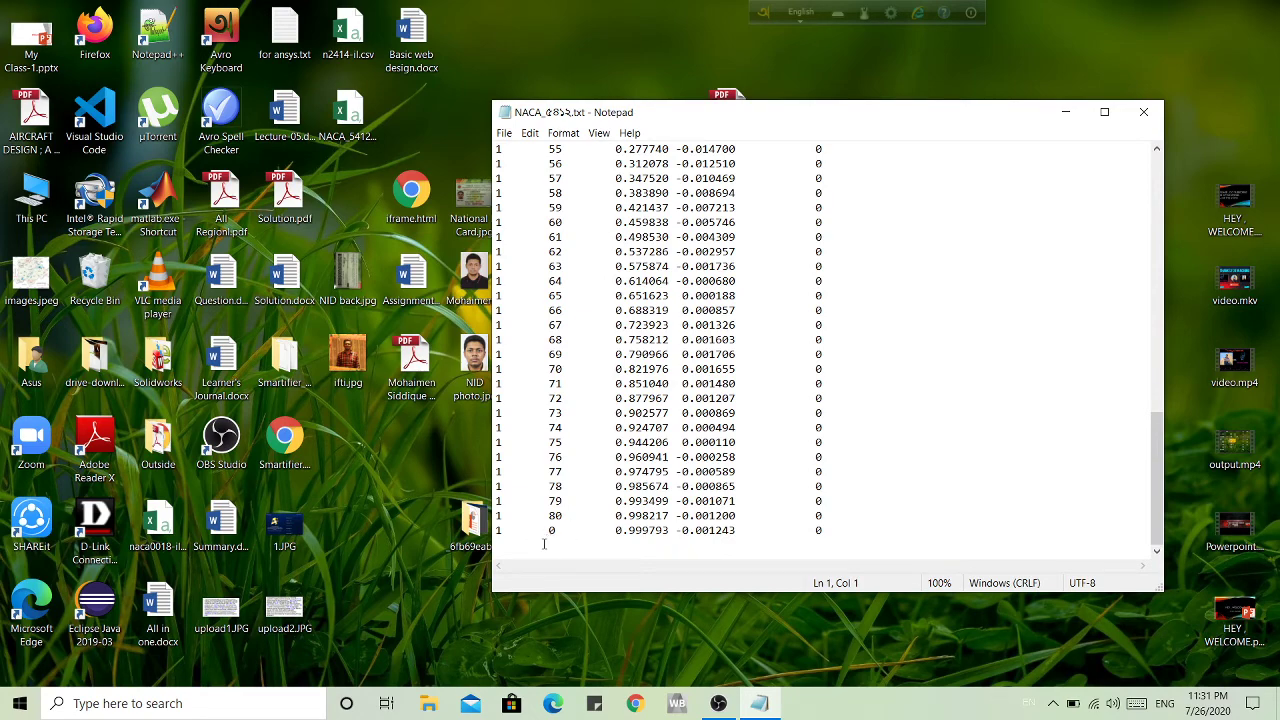
left_click(1143, 111)
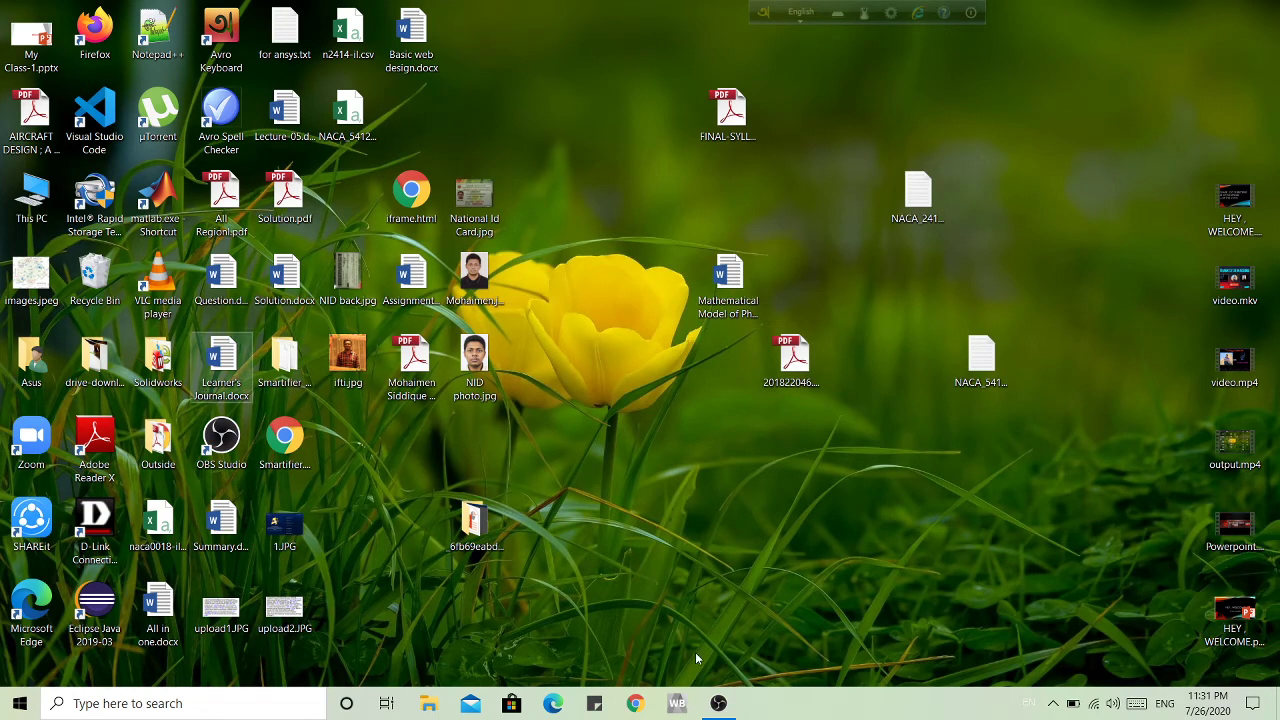
Launch ANSYS Workbench.
left_click(676, 705)
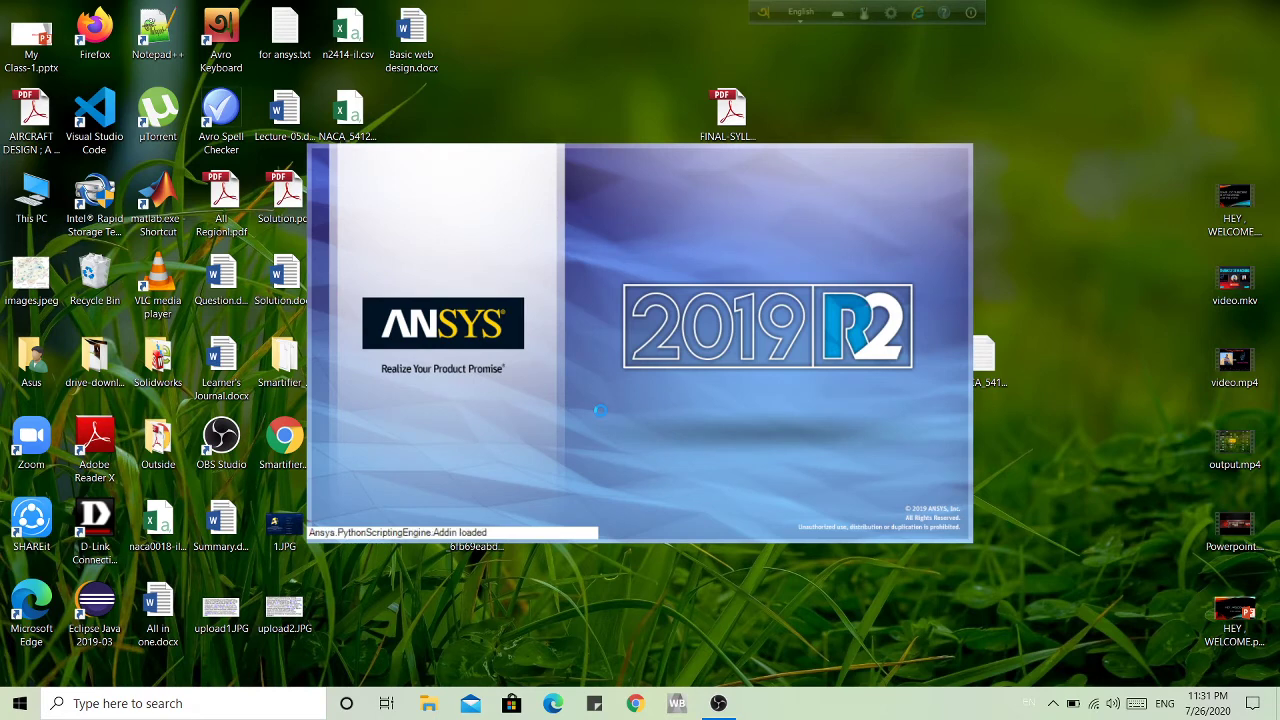
Turn on airplane mode in the network settings while Workbench loads.
left_click(1094, 705)
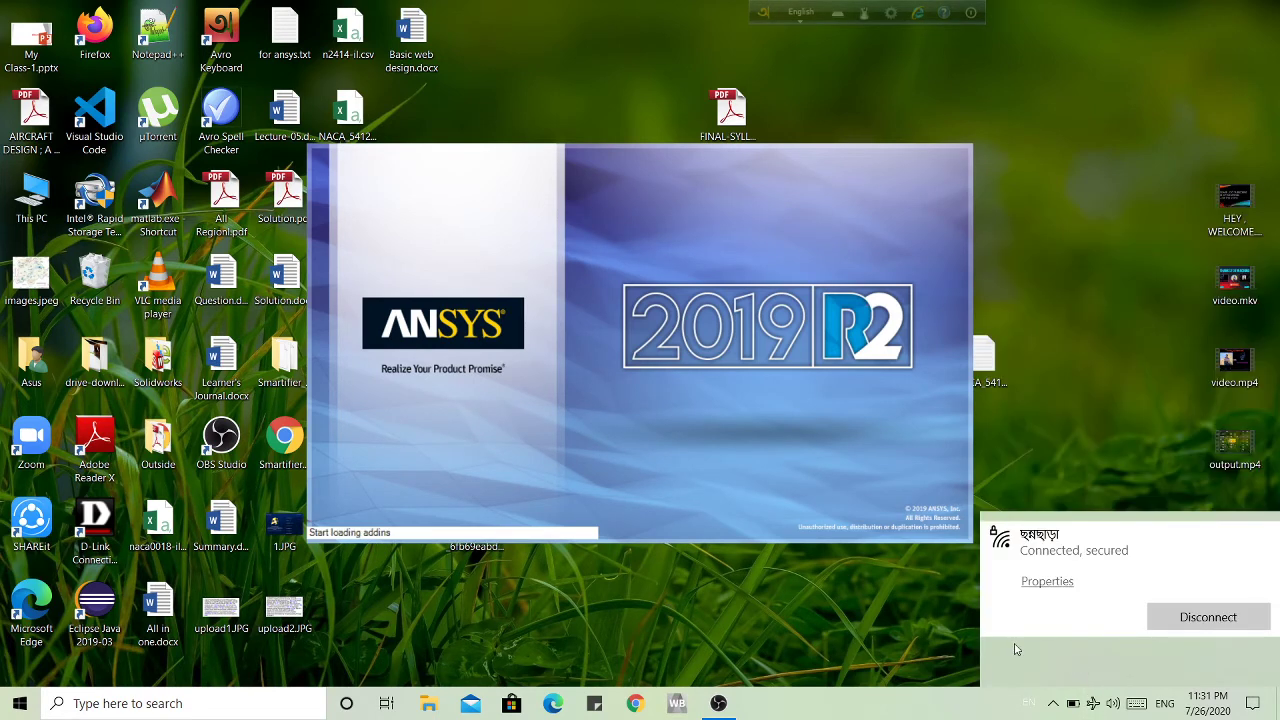
left_click(971, 630)
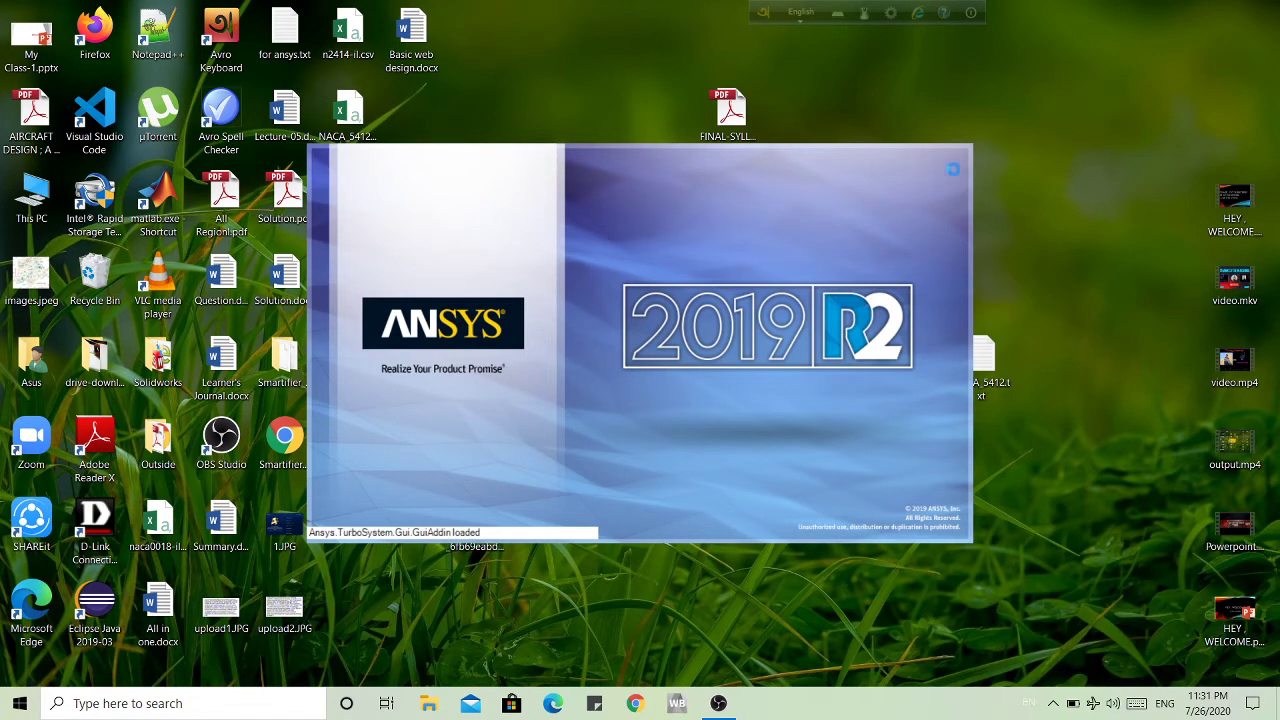
right_click(1022, 126)
left_click(1070, 171)
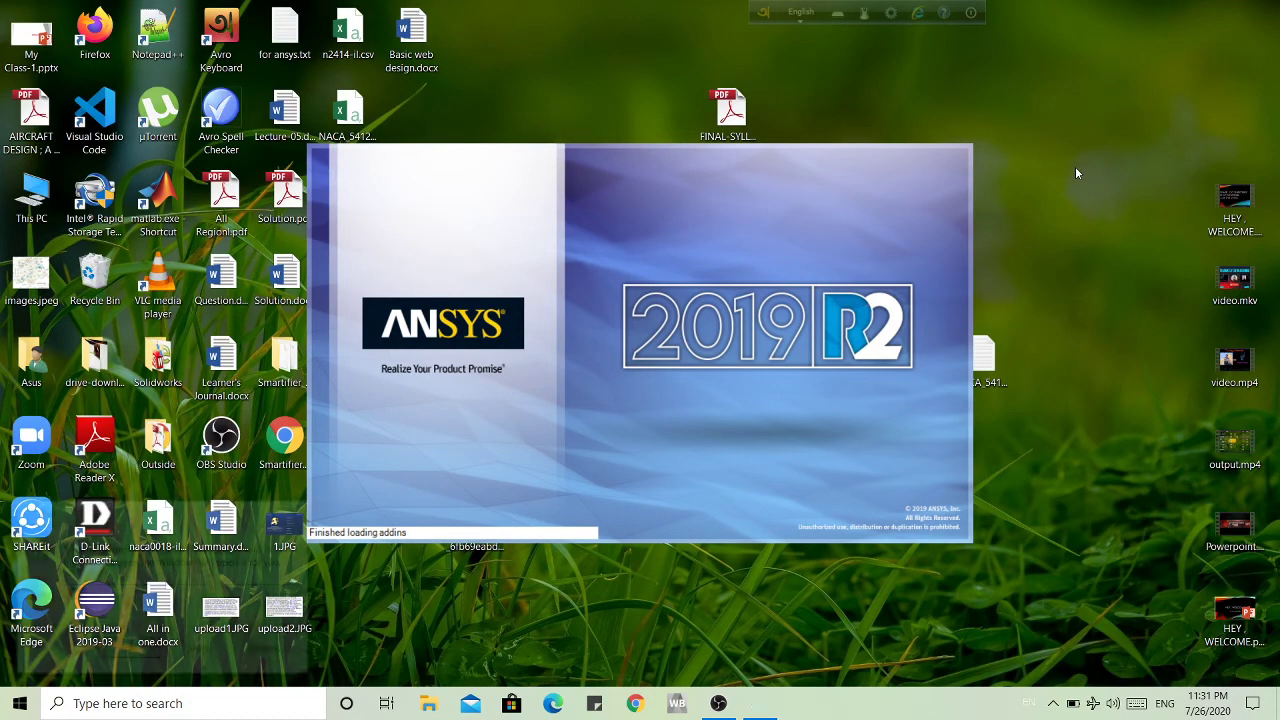
key("super+r")
key("Return")
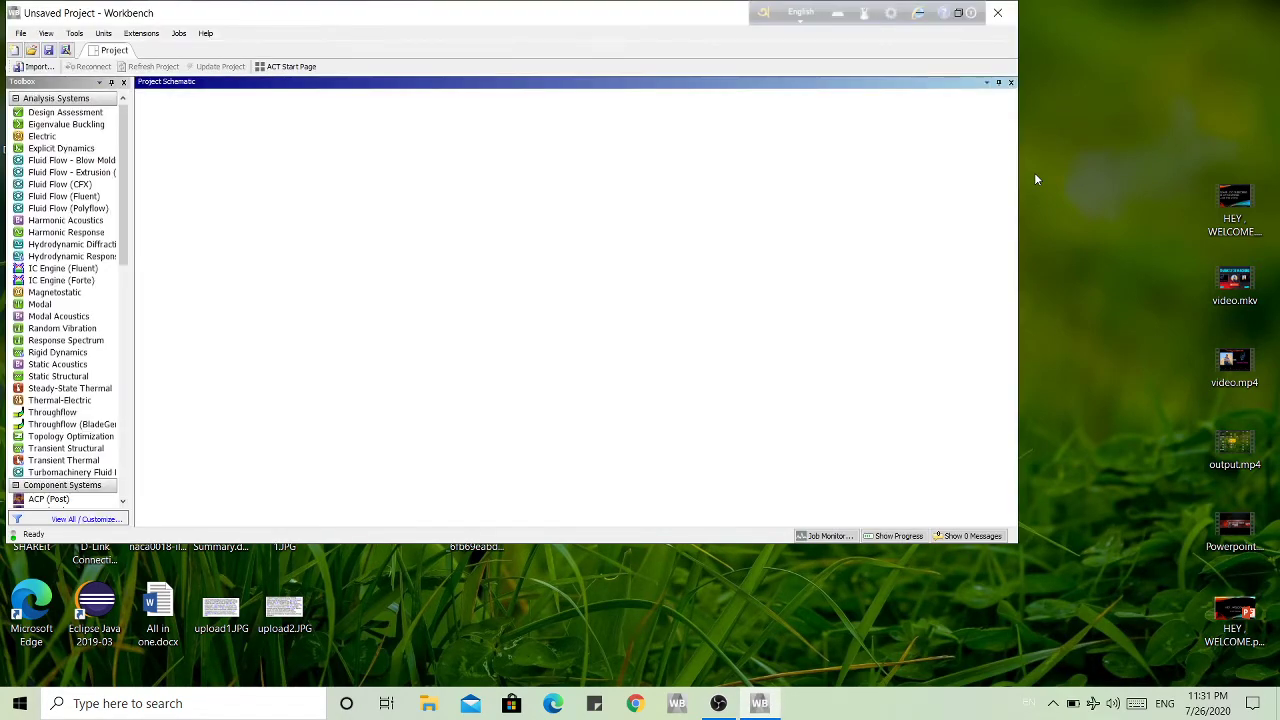
Maximize the Workbench window and add a Fluid Flow (Fluent) system to the project schematic, keeping its default name.
double_click(630, 14)
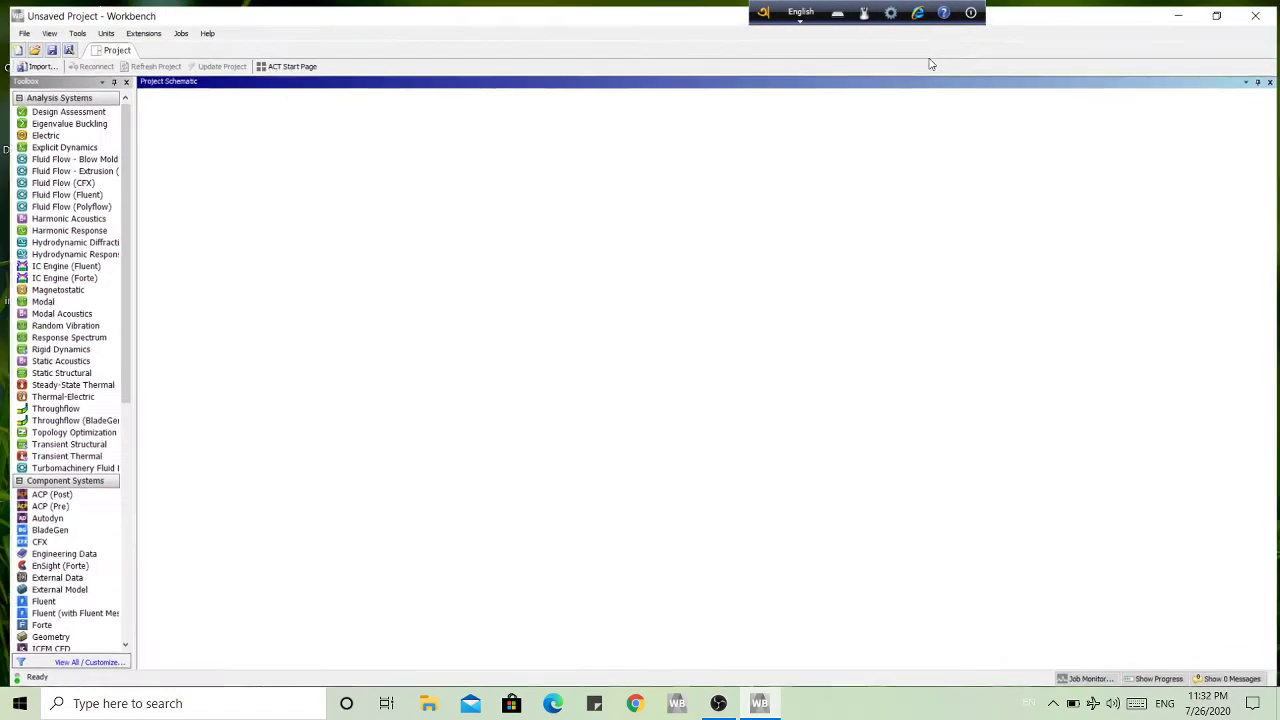
left_click(924, 58)
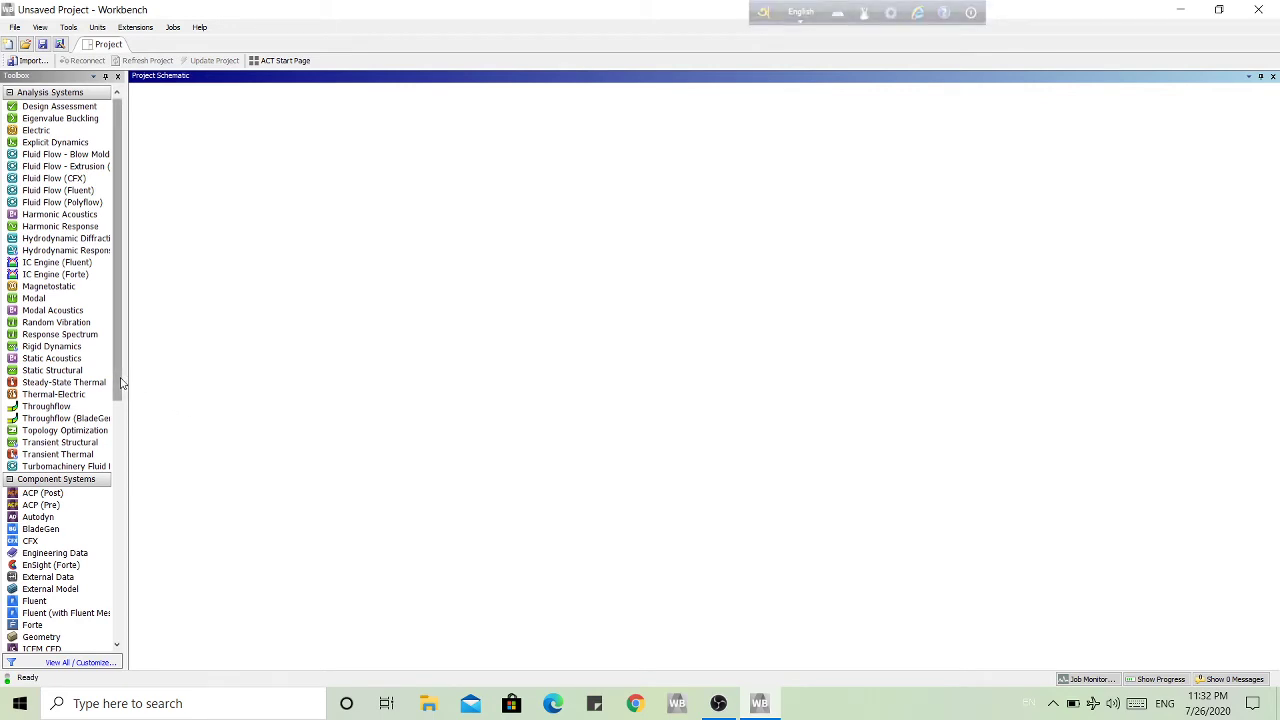
left_click(75, 192)
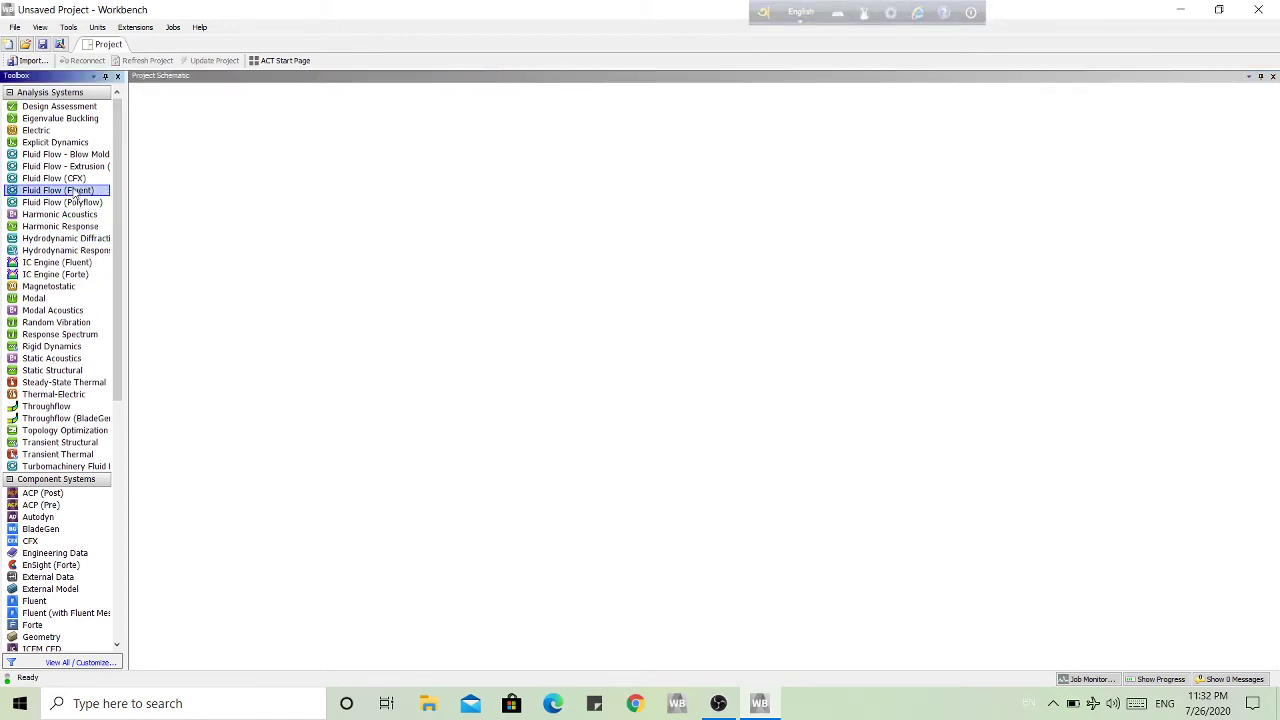
double_click(75, 190)
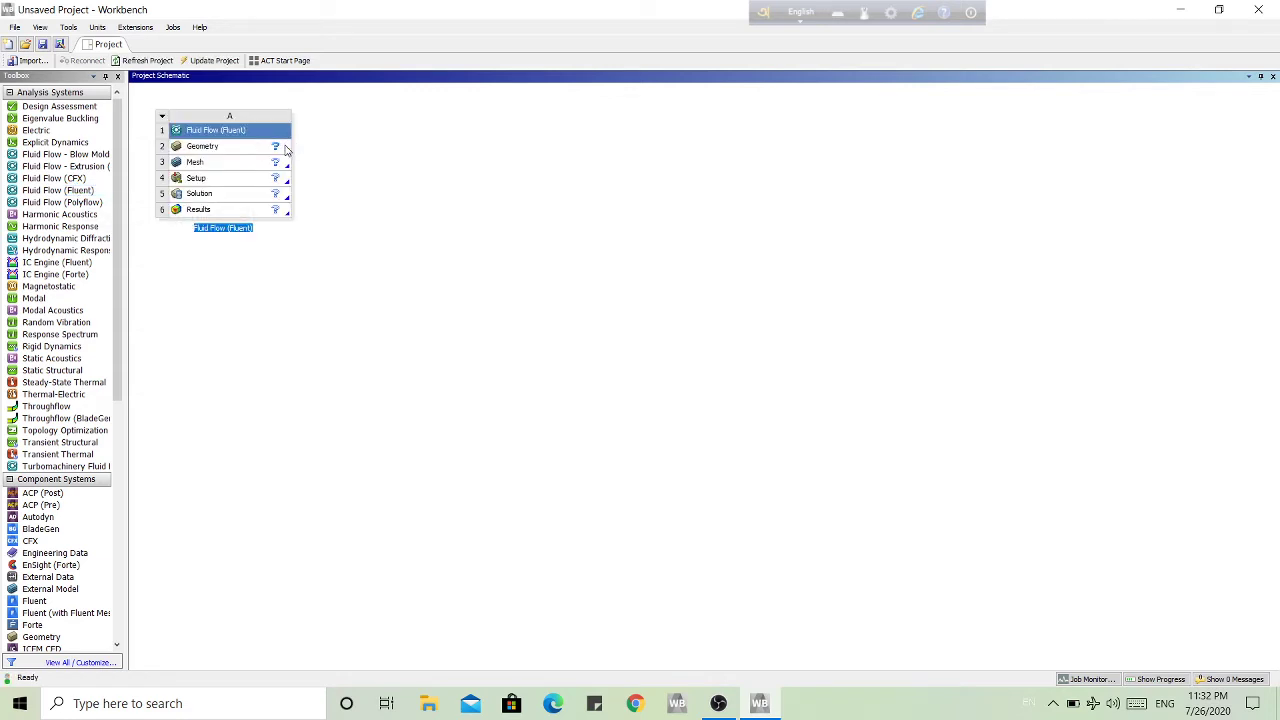
key("Return")
Open the Geometry cell as a new DesignModeler geometry and orient the view face-on to the XYPlane.
right_click(285, 149)
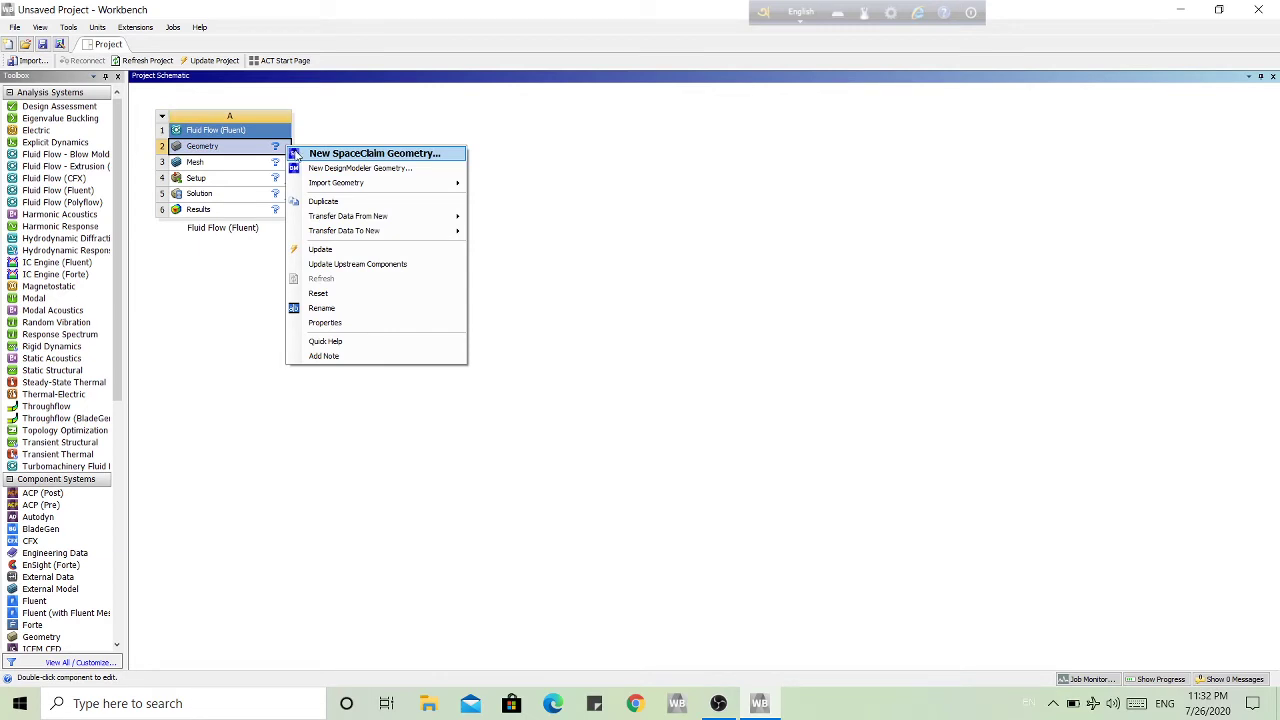
left_click(392, 167)
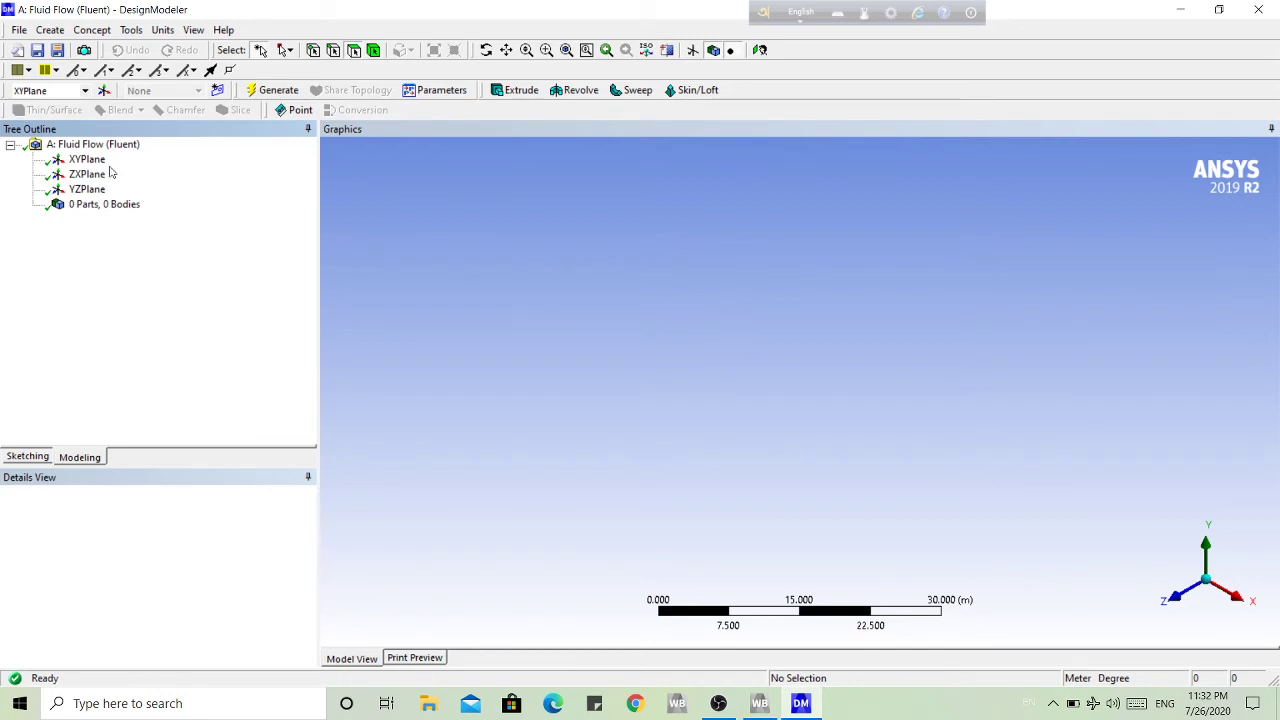
left_click(100, 163)
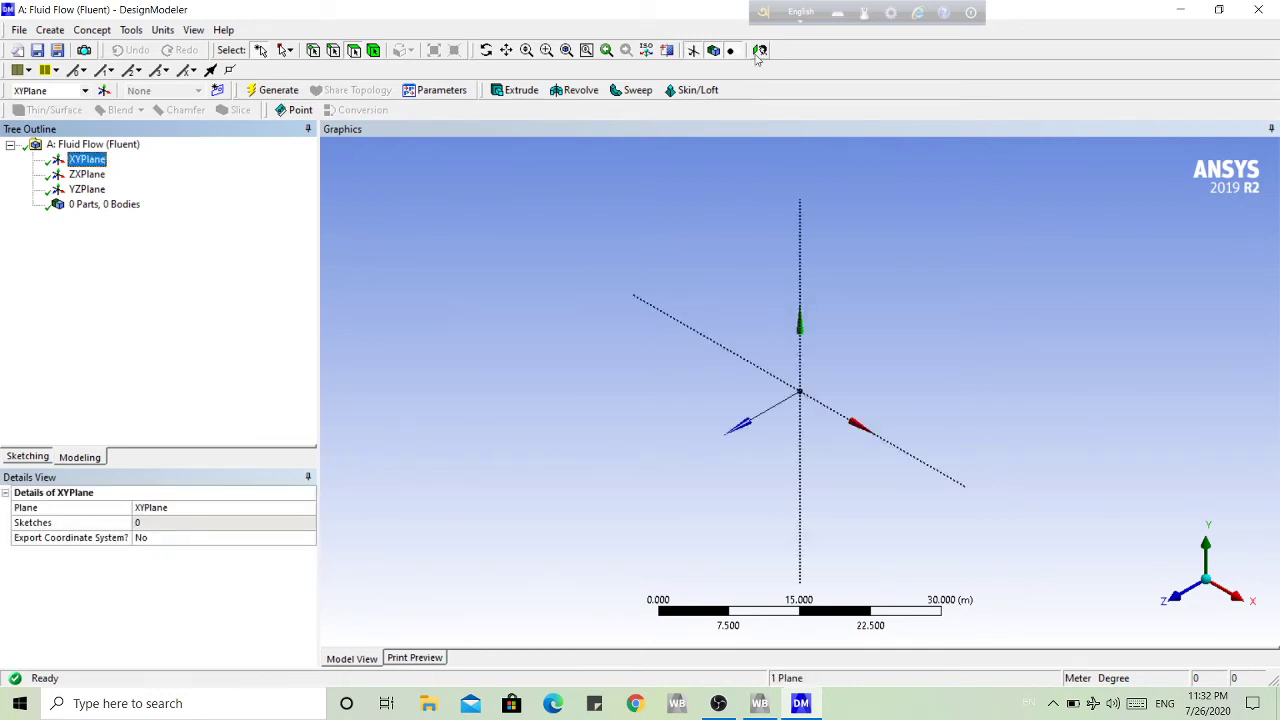
left_click(760, 50)
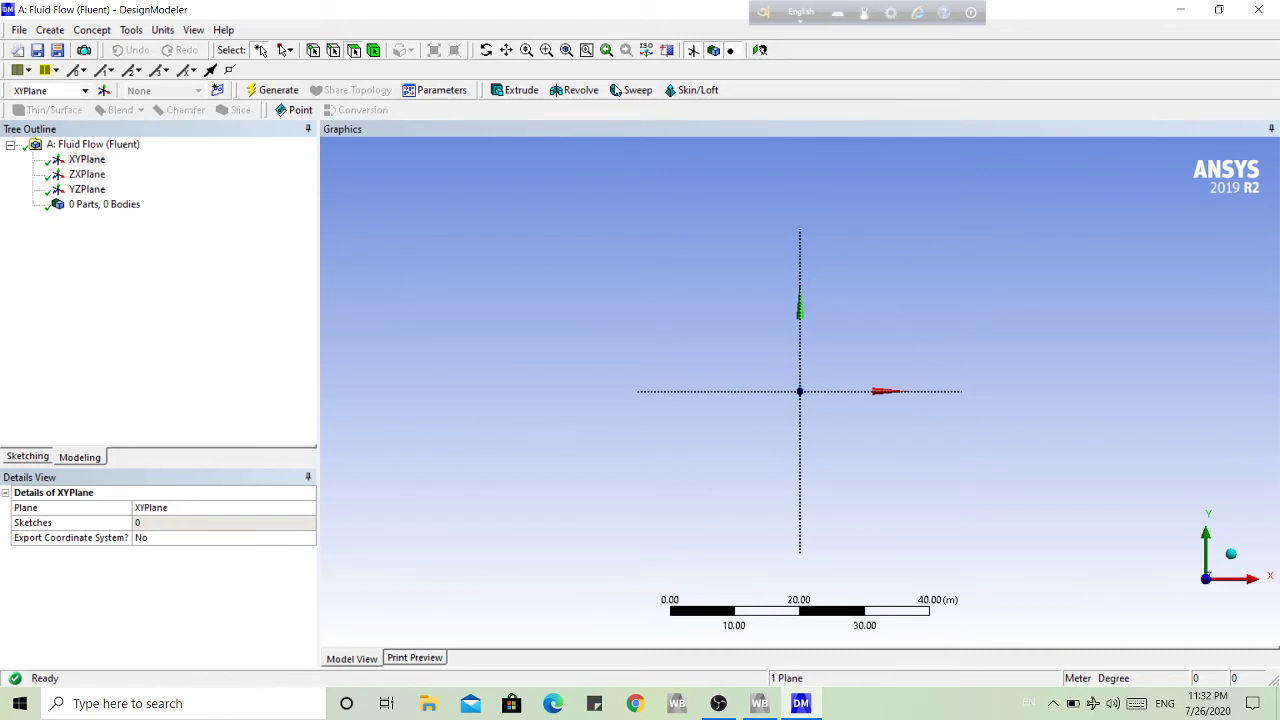
Start a 3D Curve on the XYPlane and assign NACA_5412.txt from the desktop as its coordinates file.
left_click(92, 30)
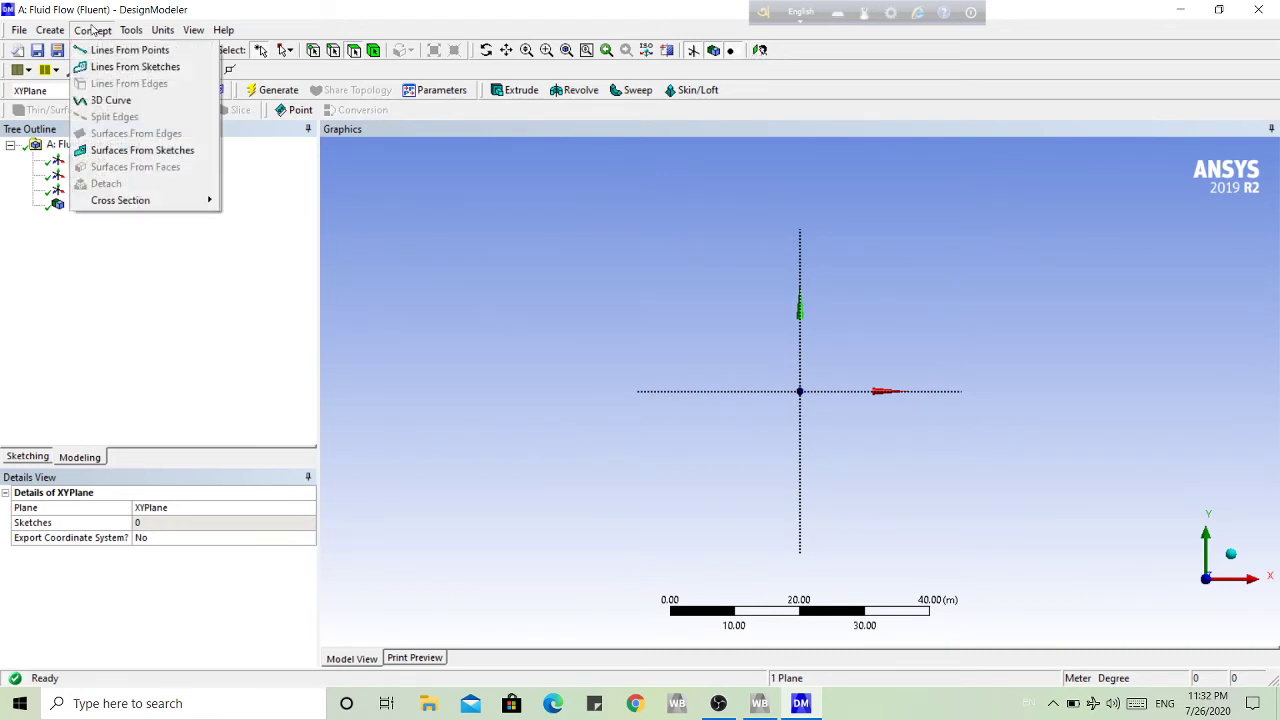
left_click(127, 104)
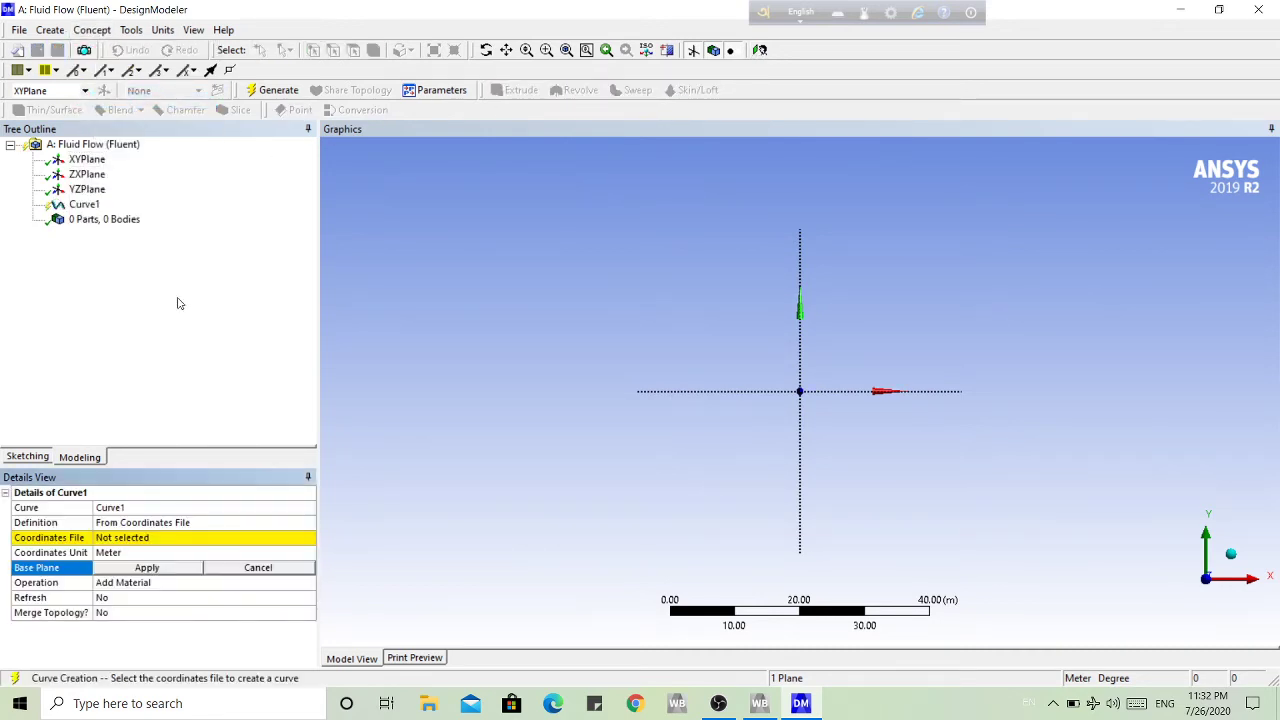
left_click(177, 540)
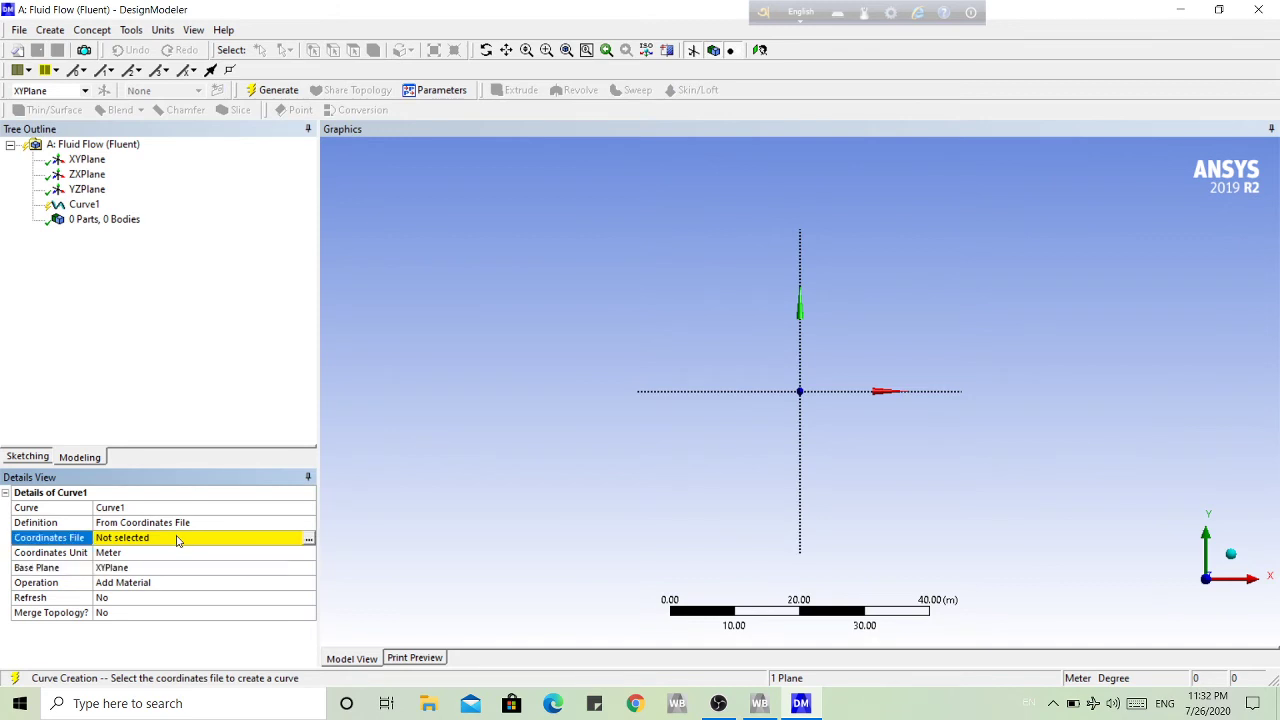
left_click(309, 540)
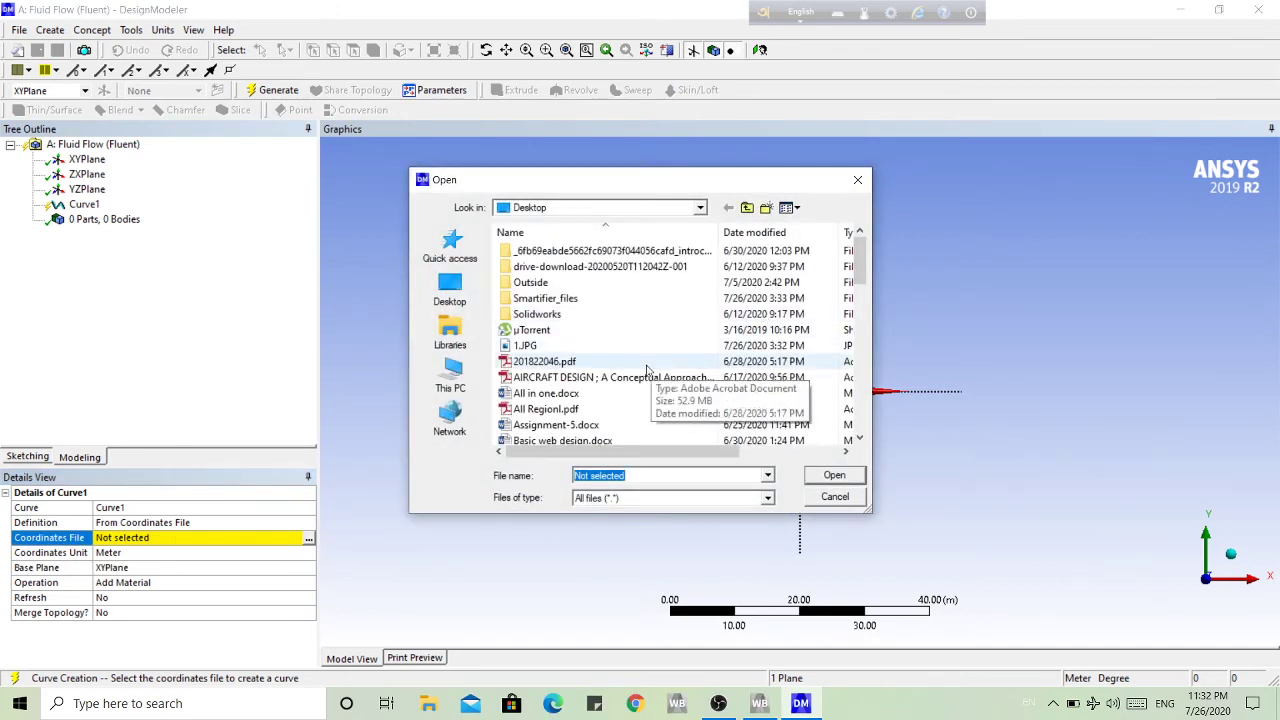
scroll(645, 370, "down", 4)
scroll(645, 370, "down", 4)
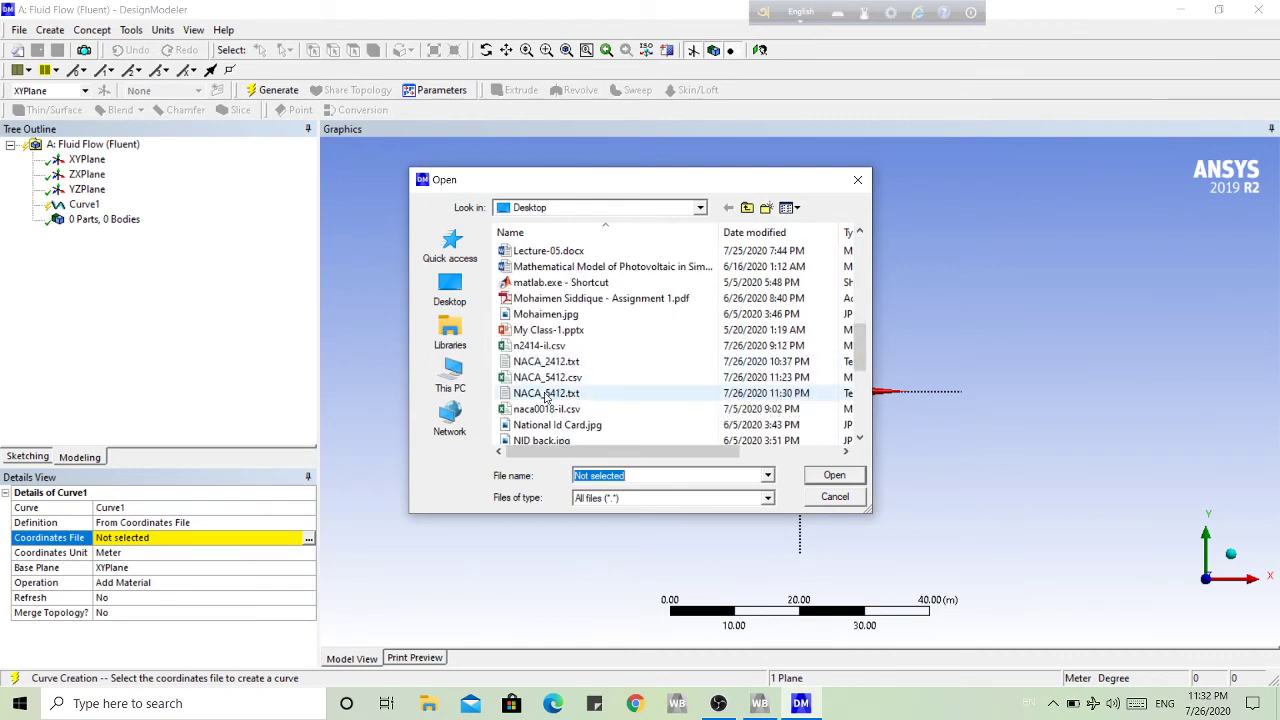
left_click(607, 398)
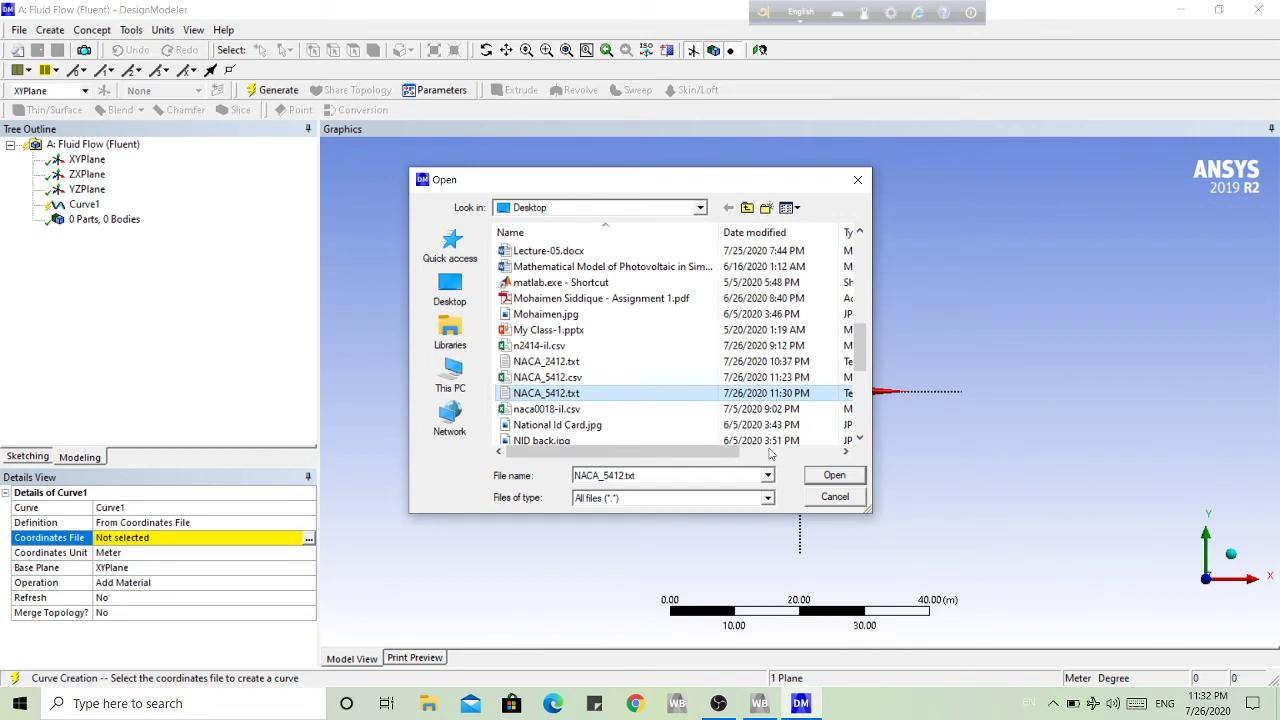
left_click(836, 478)
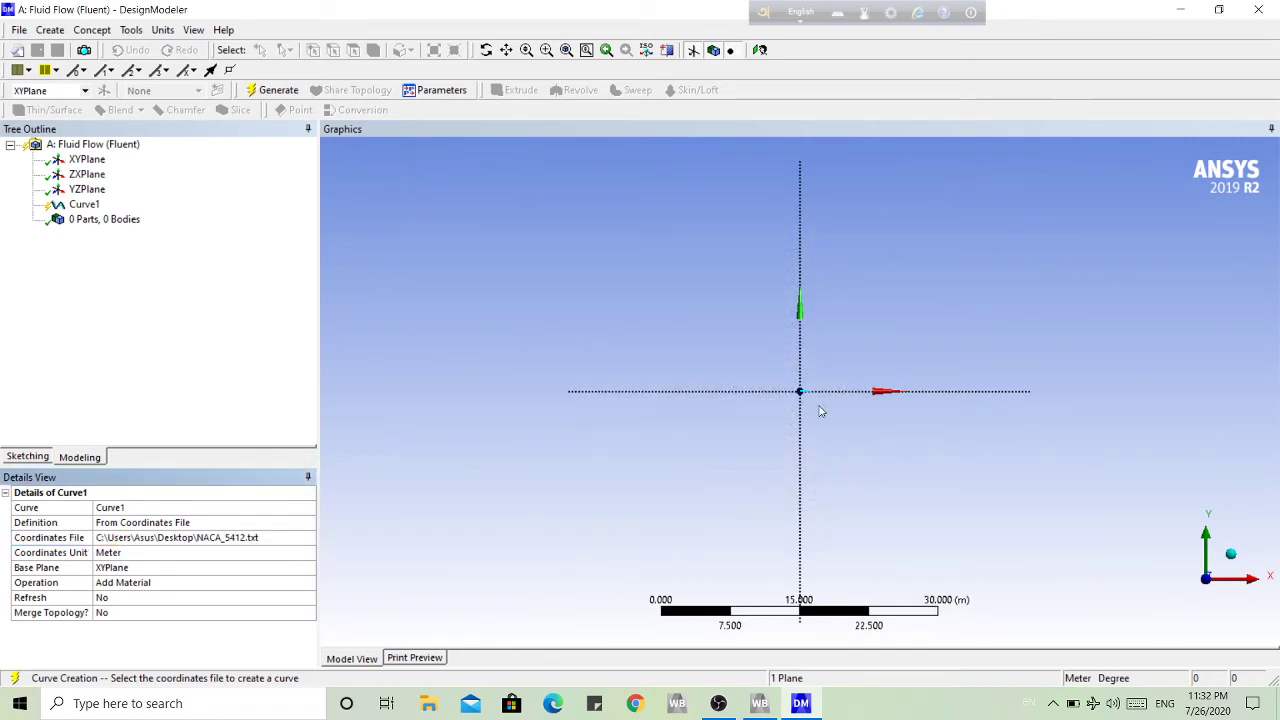
Generate the airfoil curve from the loaded NACA_5412 coordinates.
scroll(818, 413, "up", 3)
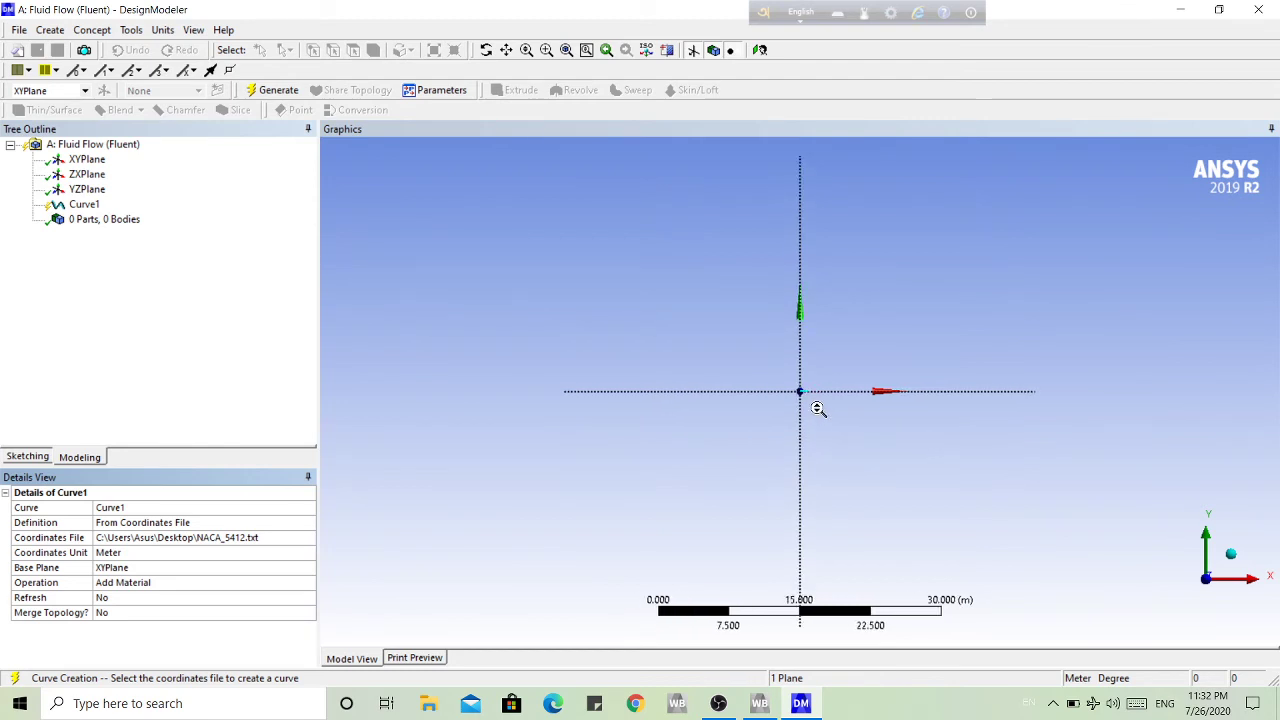
scroll(814, 412, "up", 5)
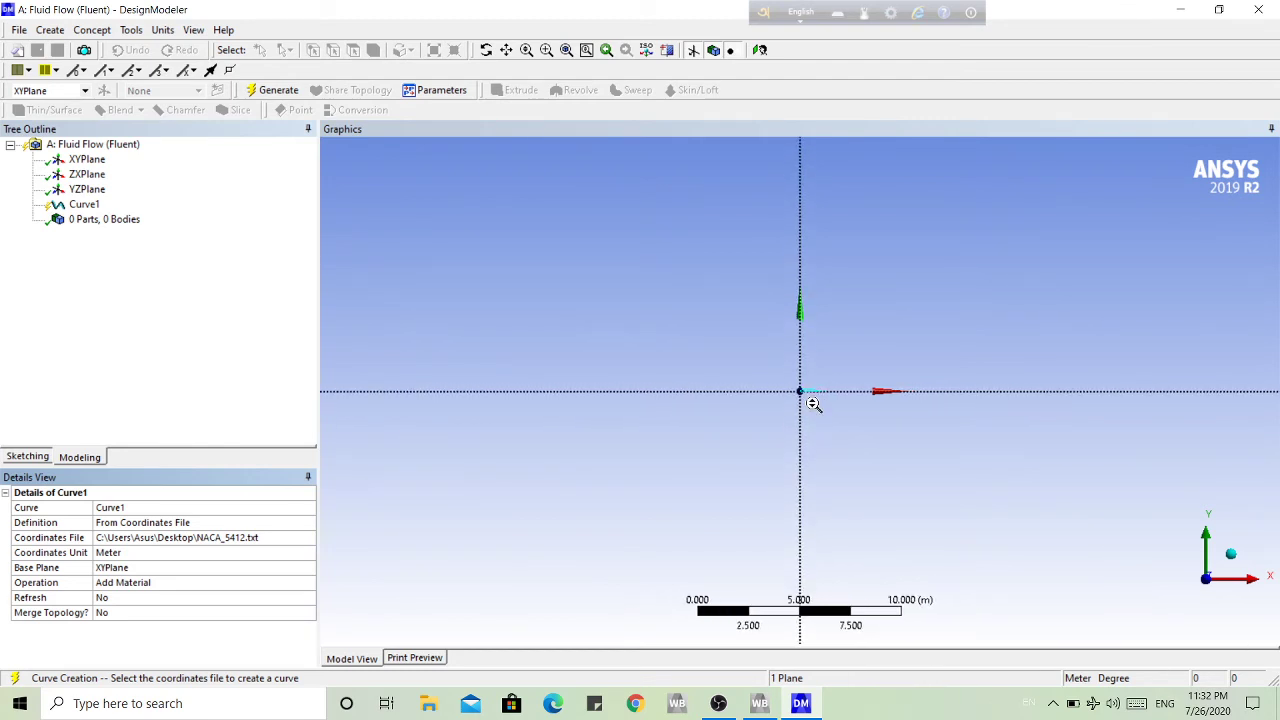
scroll(834, 413, "up", 8)
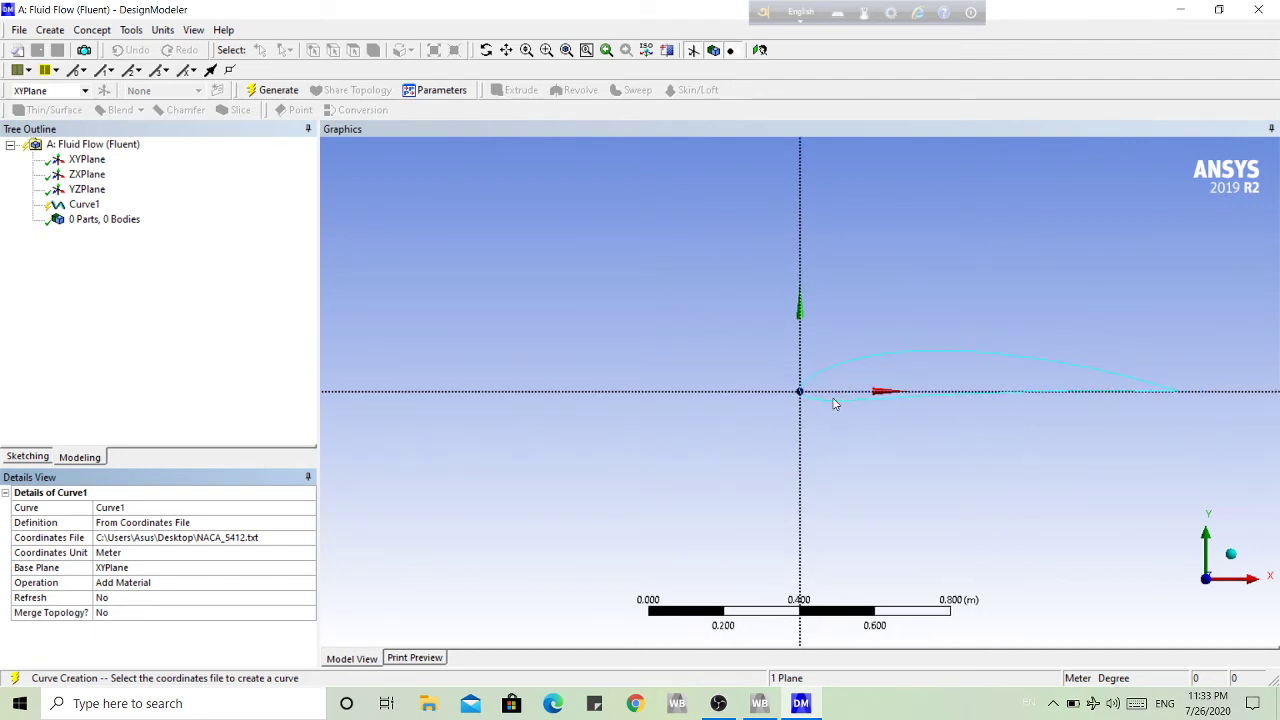
scroll(833, 404, "up", 1)
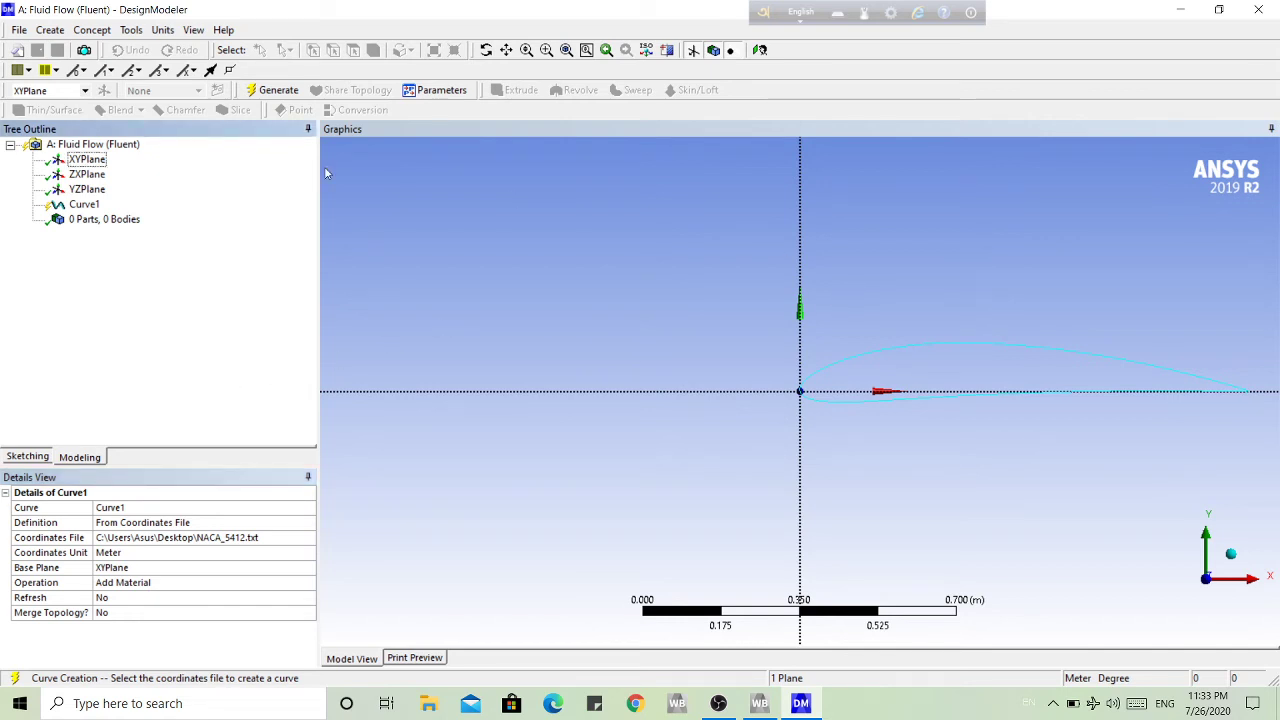
left_click(278, 92)
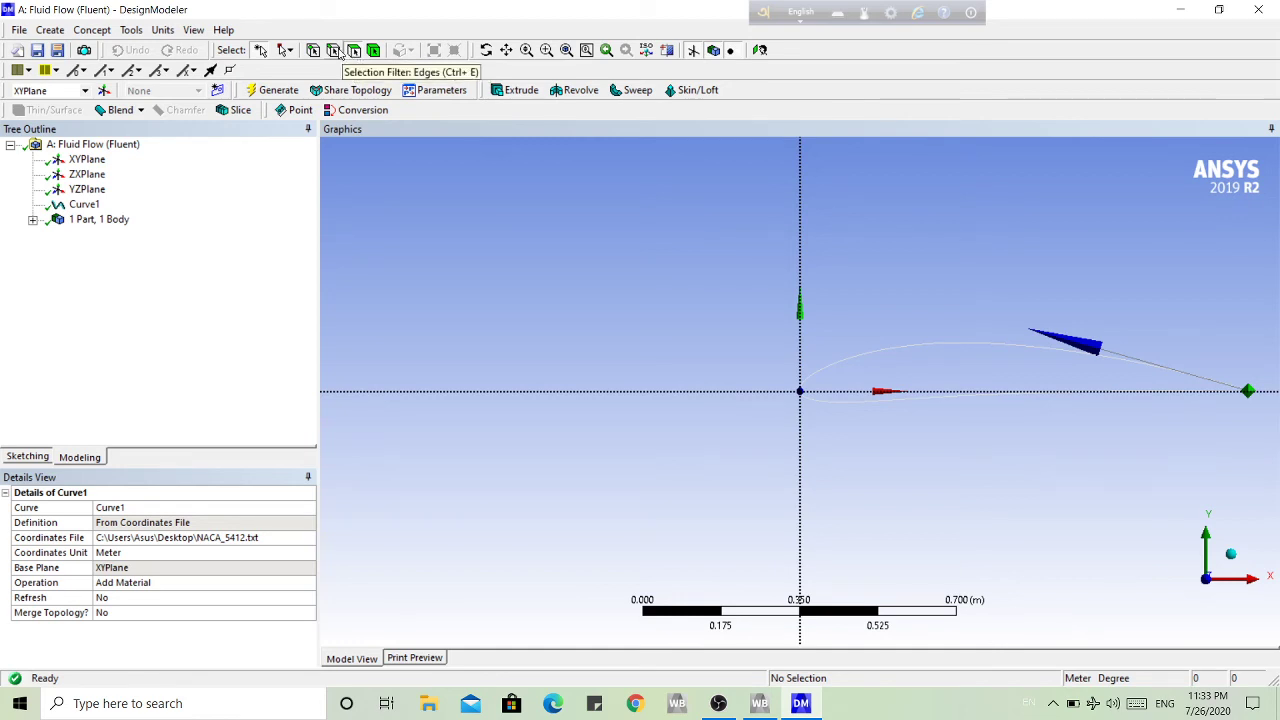
Restrict selection to edges, select the airfoil curve's edge and inspect its closed outline from an angle.
left_click(339, 52)
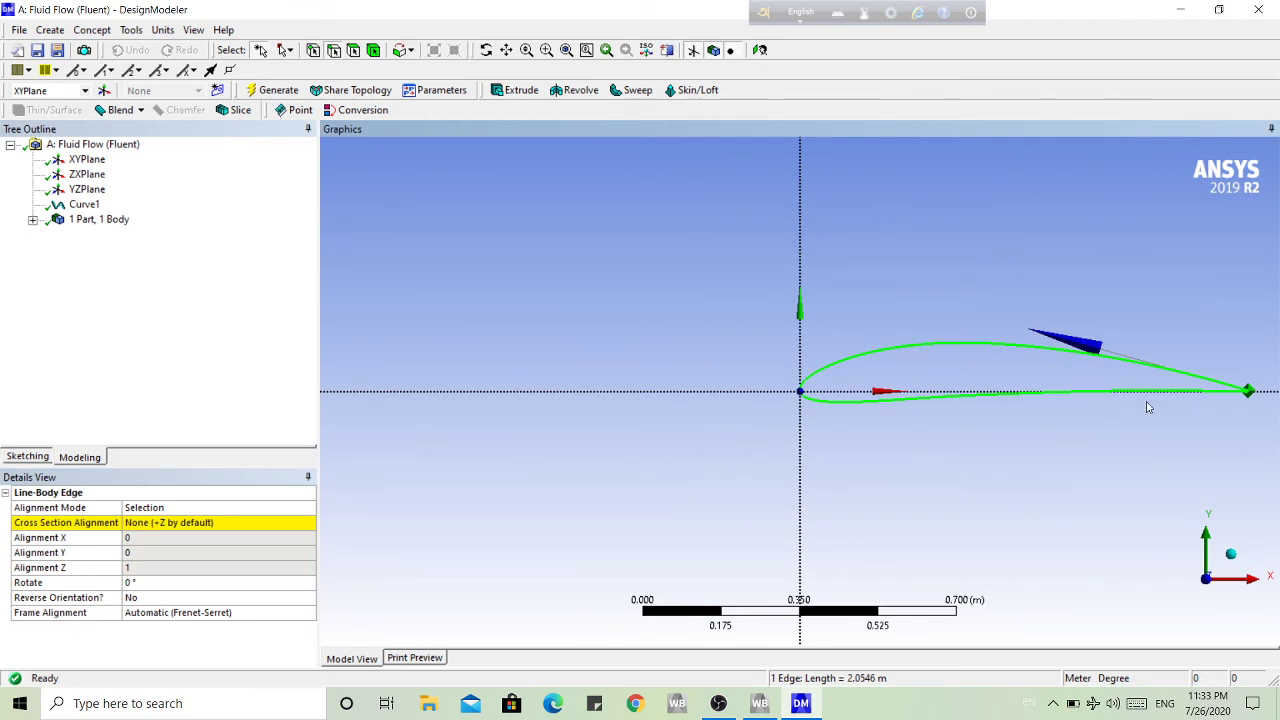
scroll(1148, 407, "down", 1)
scroll(1148, 407, "up", 3)
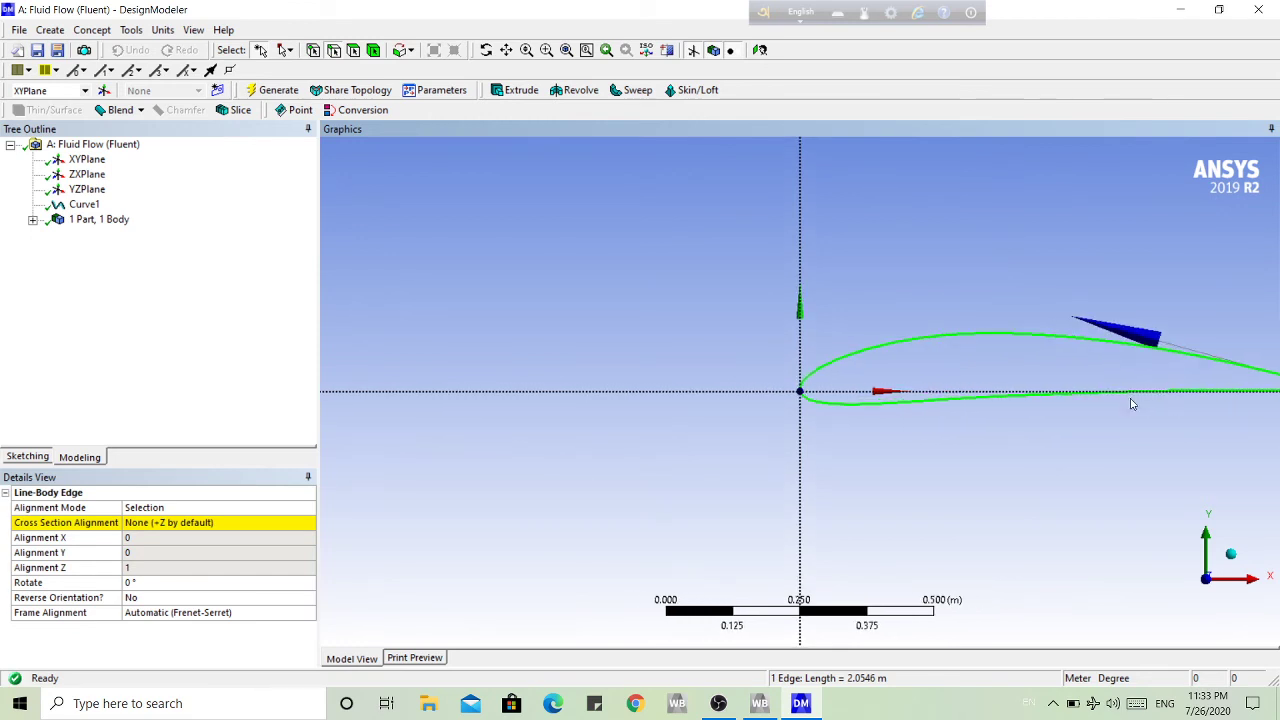
left_click(1093, 459)
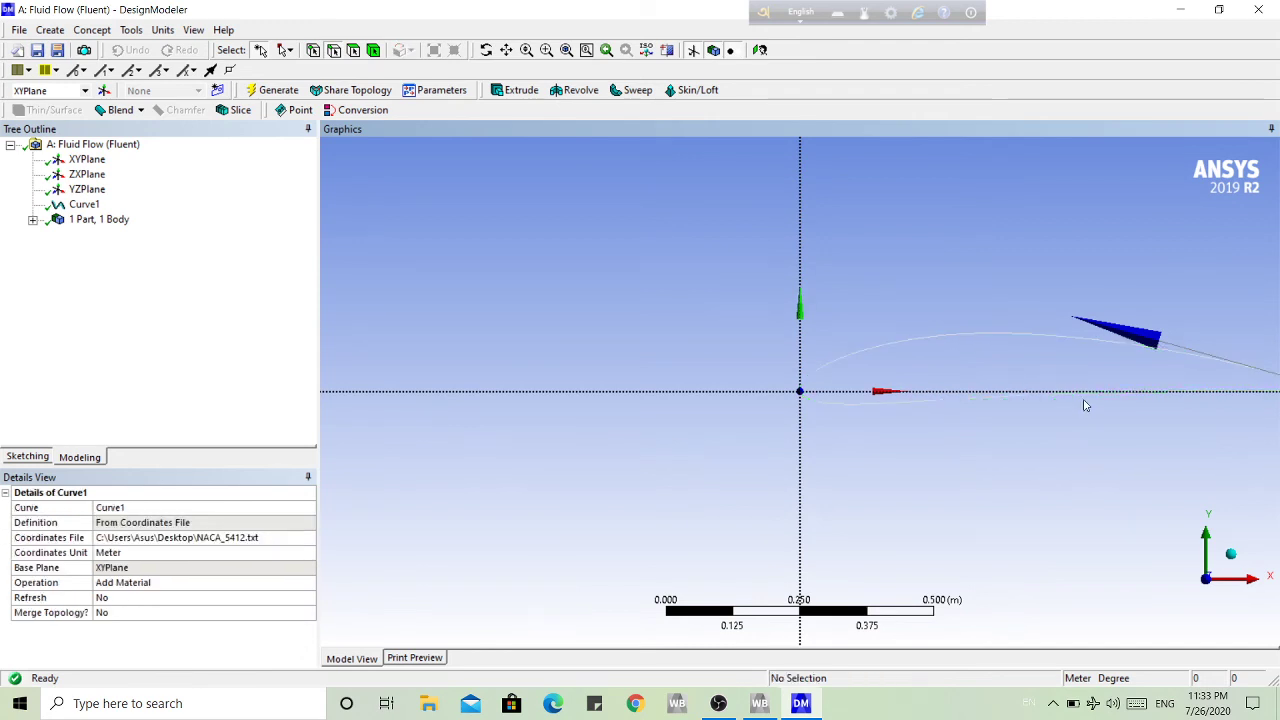
left_click(1058, 343)
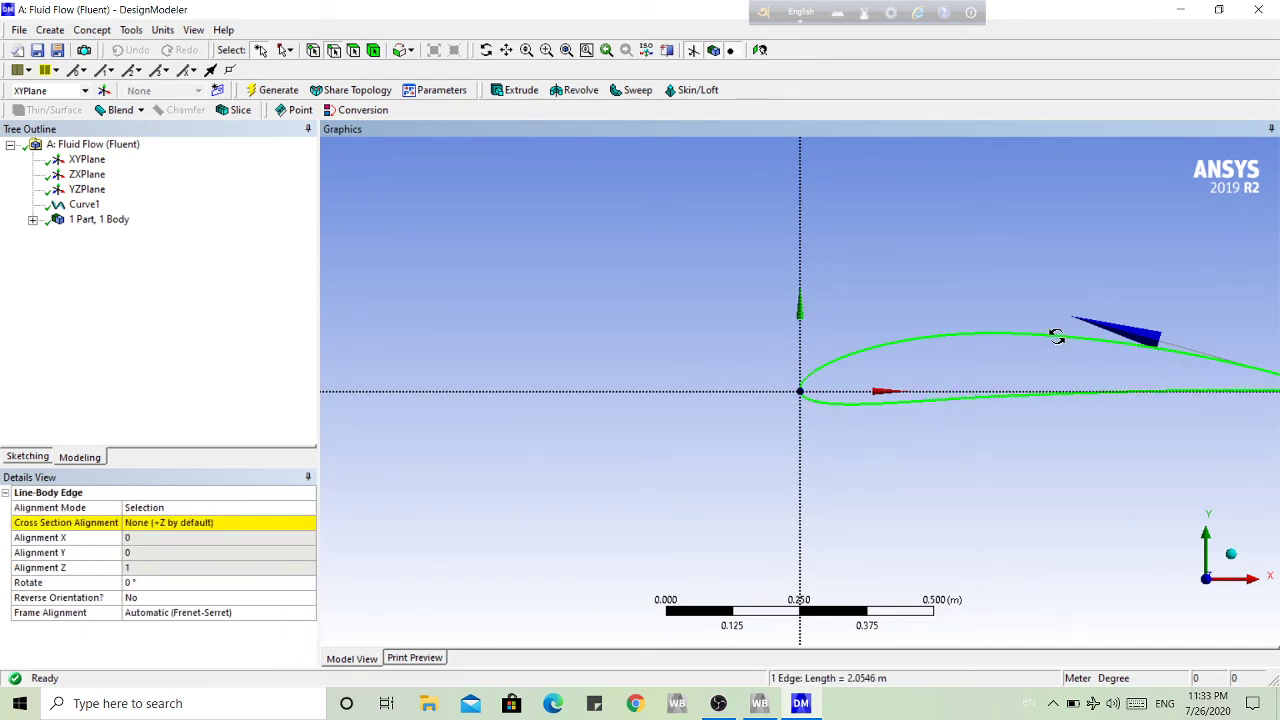
left_click_drag(1054, 334, 960, 354)
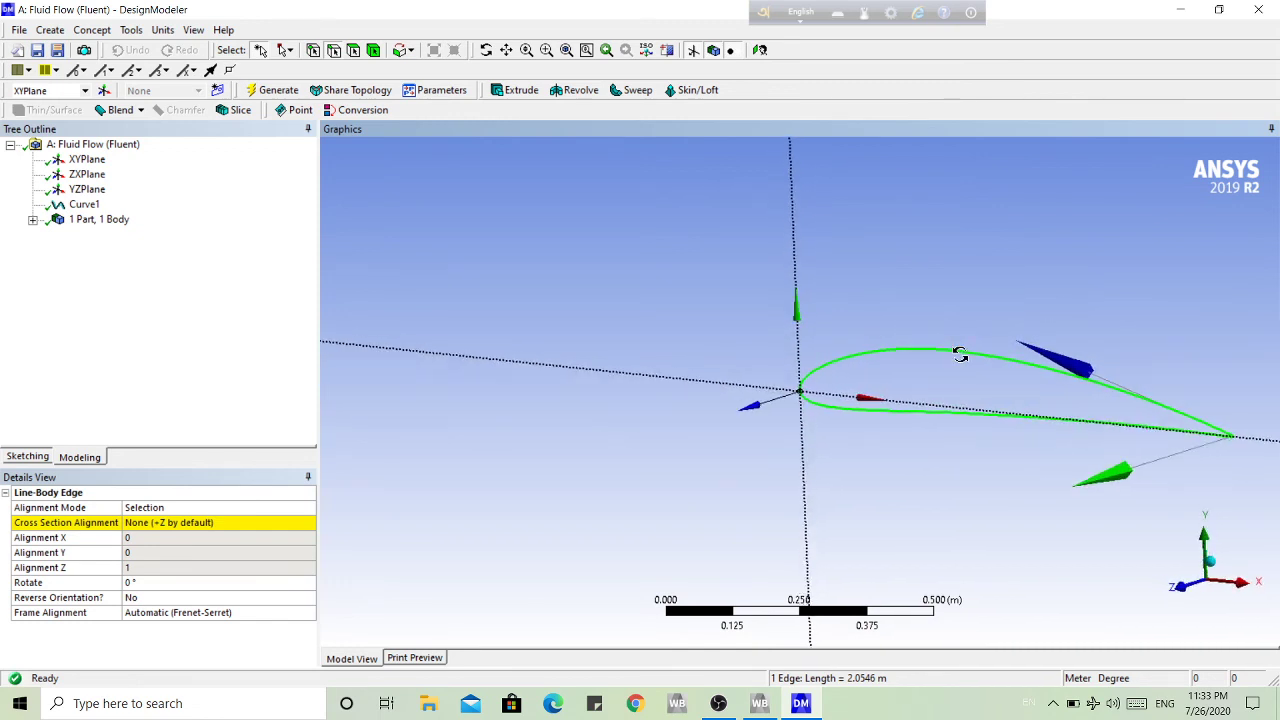
scroll(1039, 404, "up", 3)
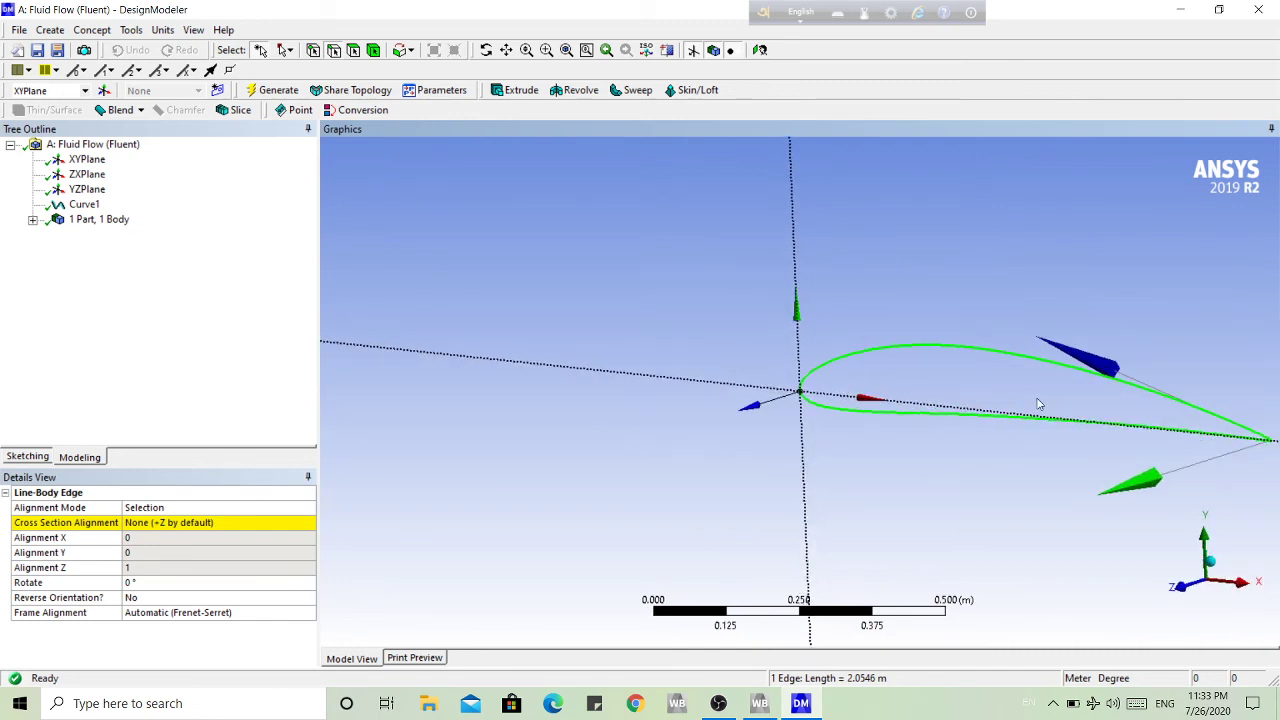